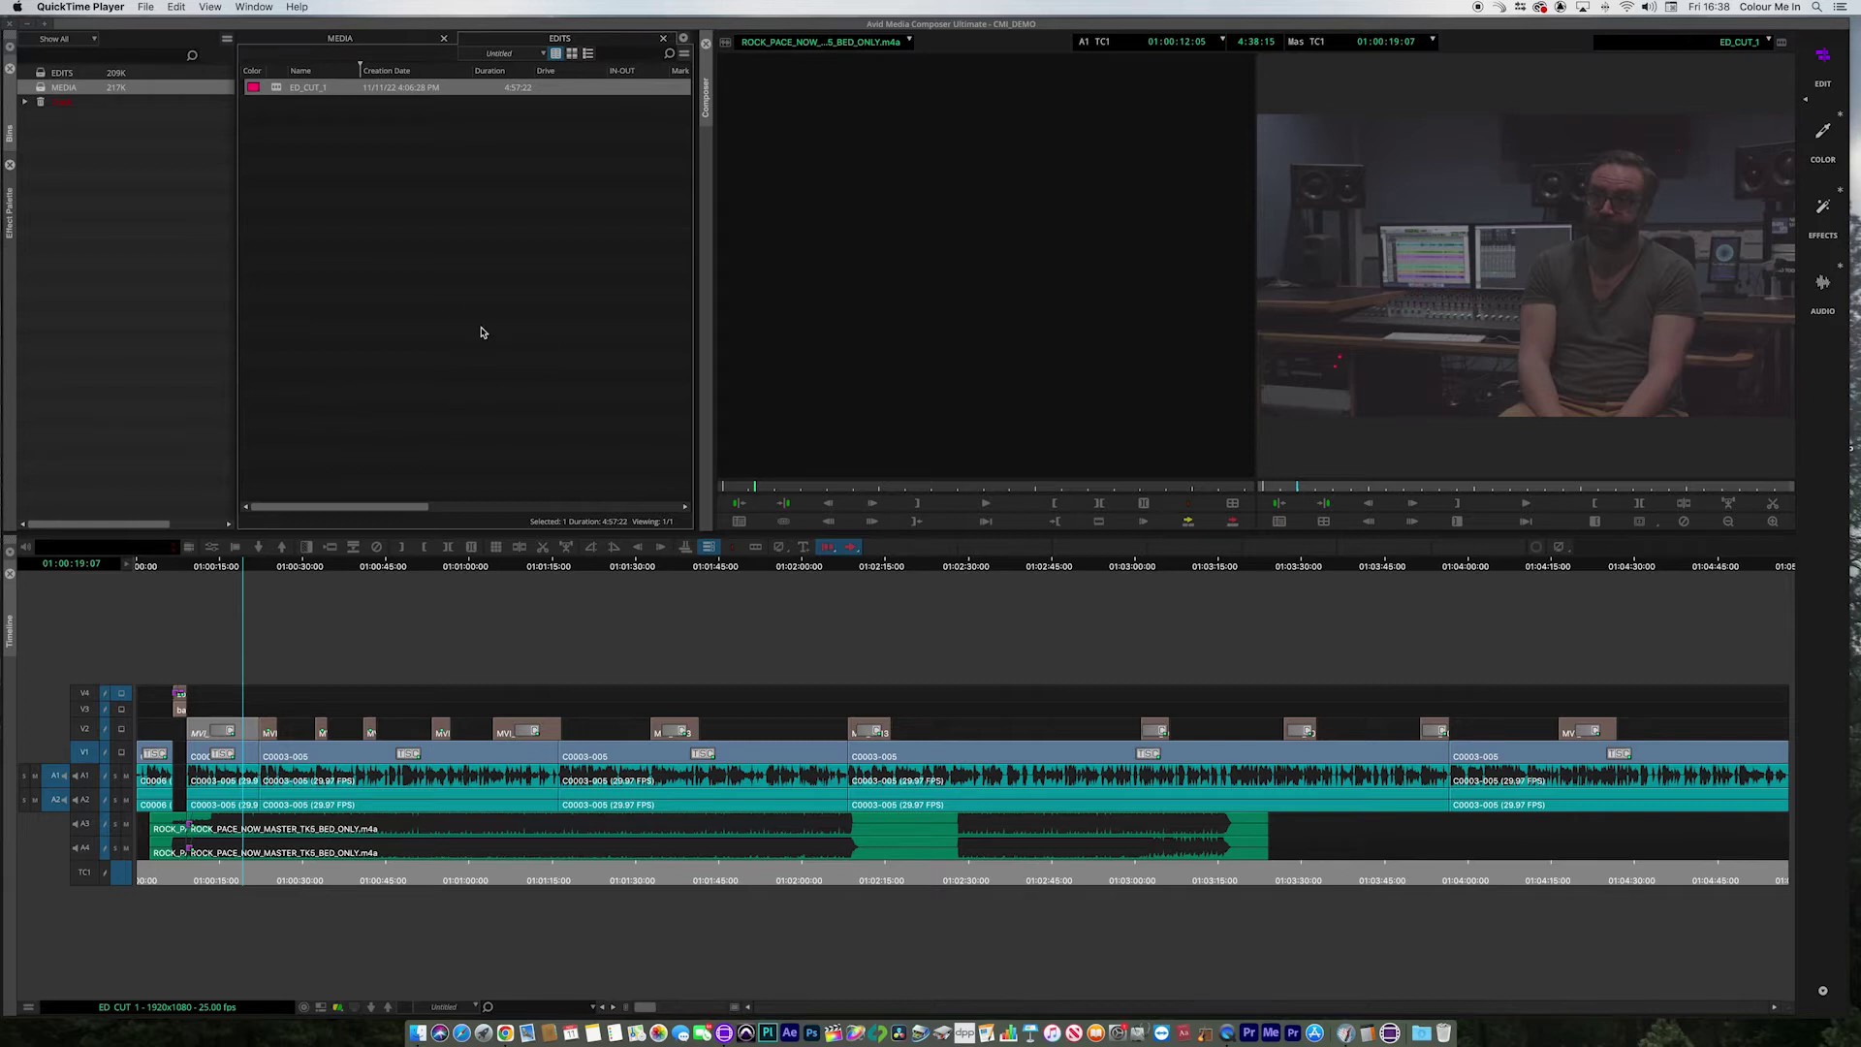
- Open Media Composer's Preferences and look through the Format, Project and User settings
click(216, 270)
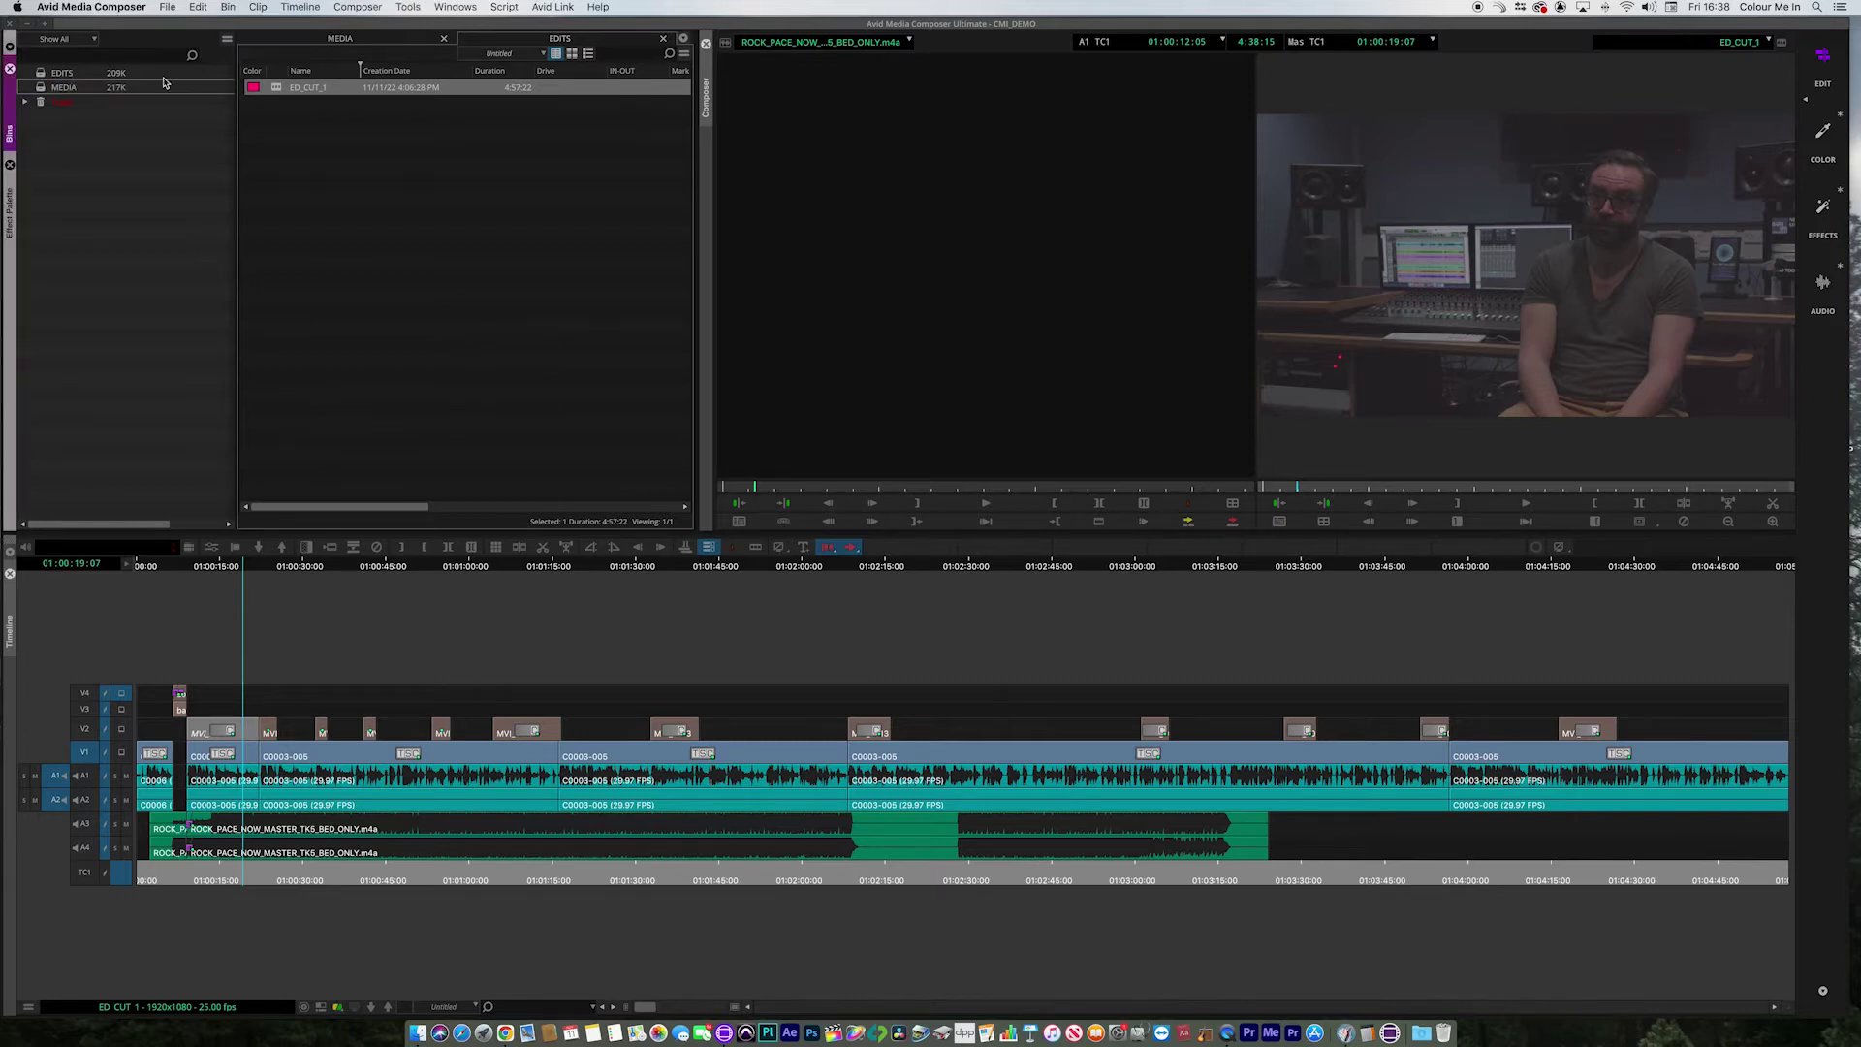
click(138, 6)
click(77, 47)
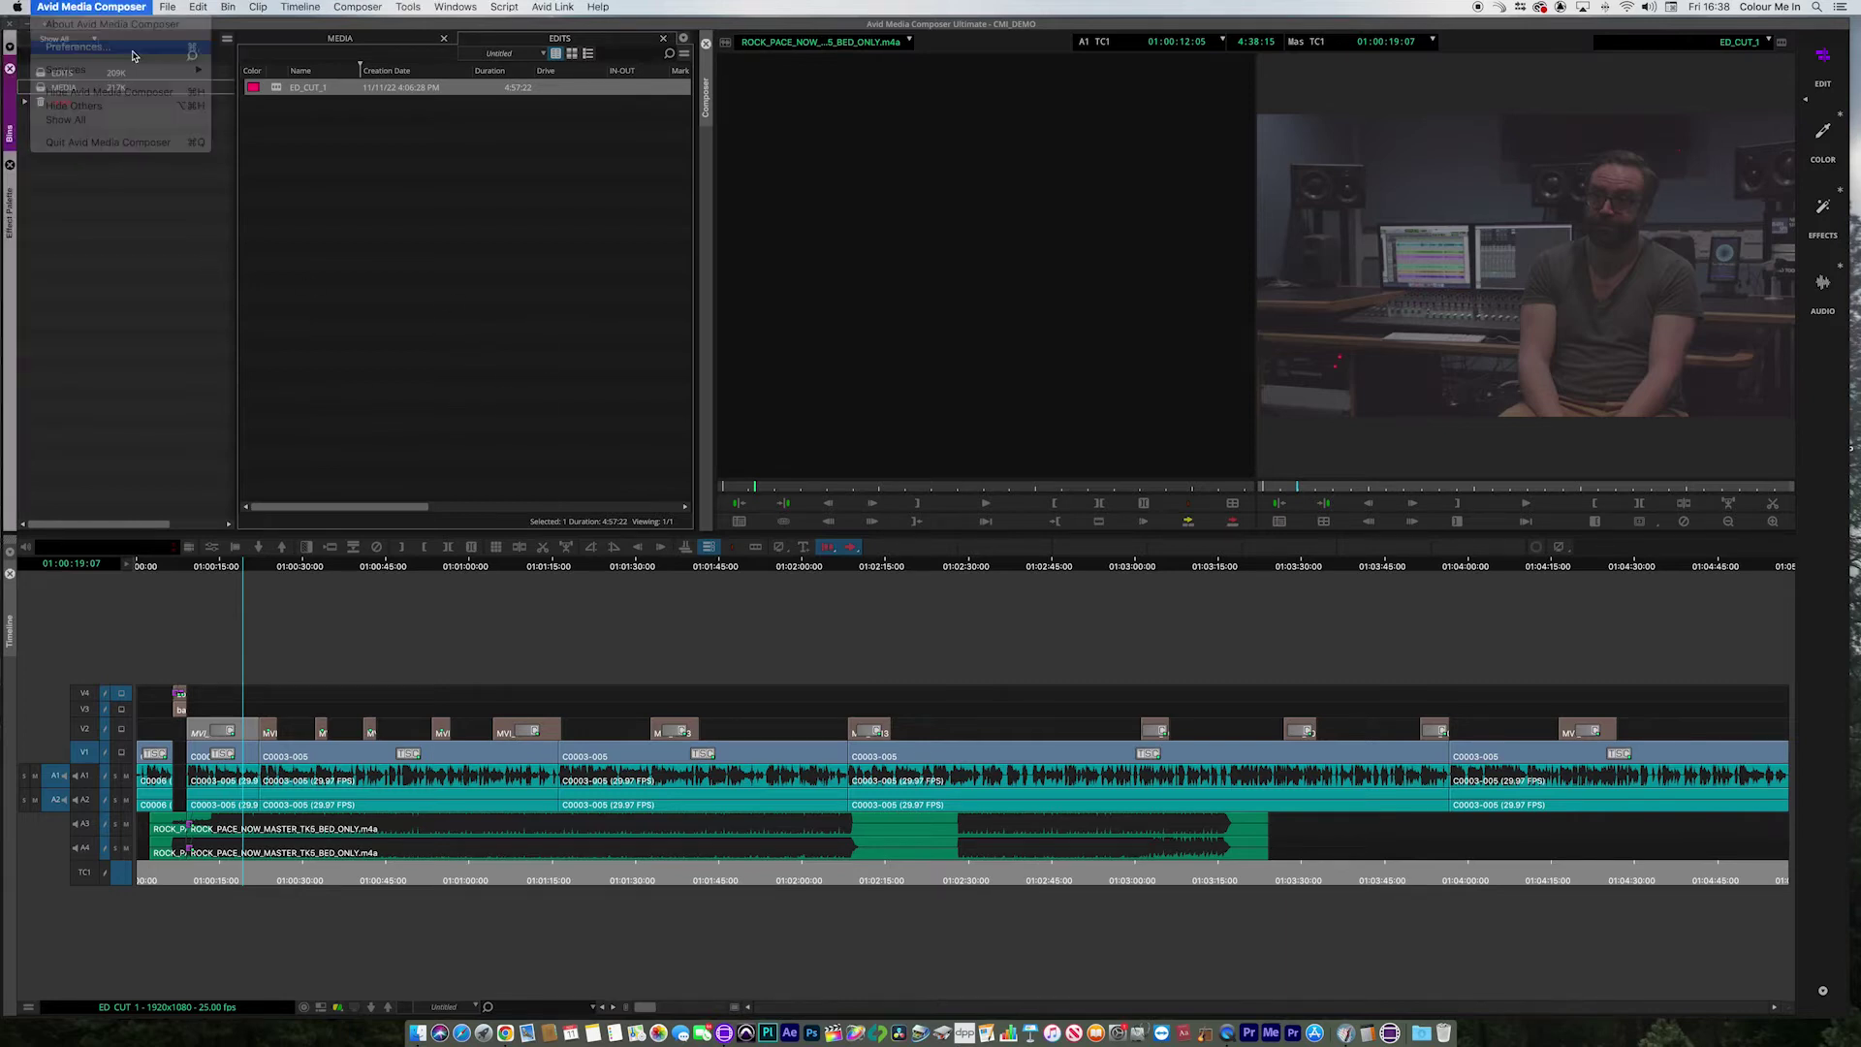
click(831, 312)
click(914, 312)
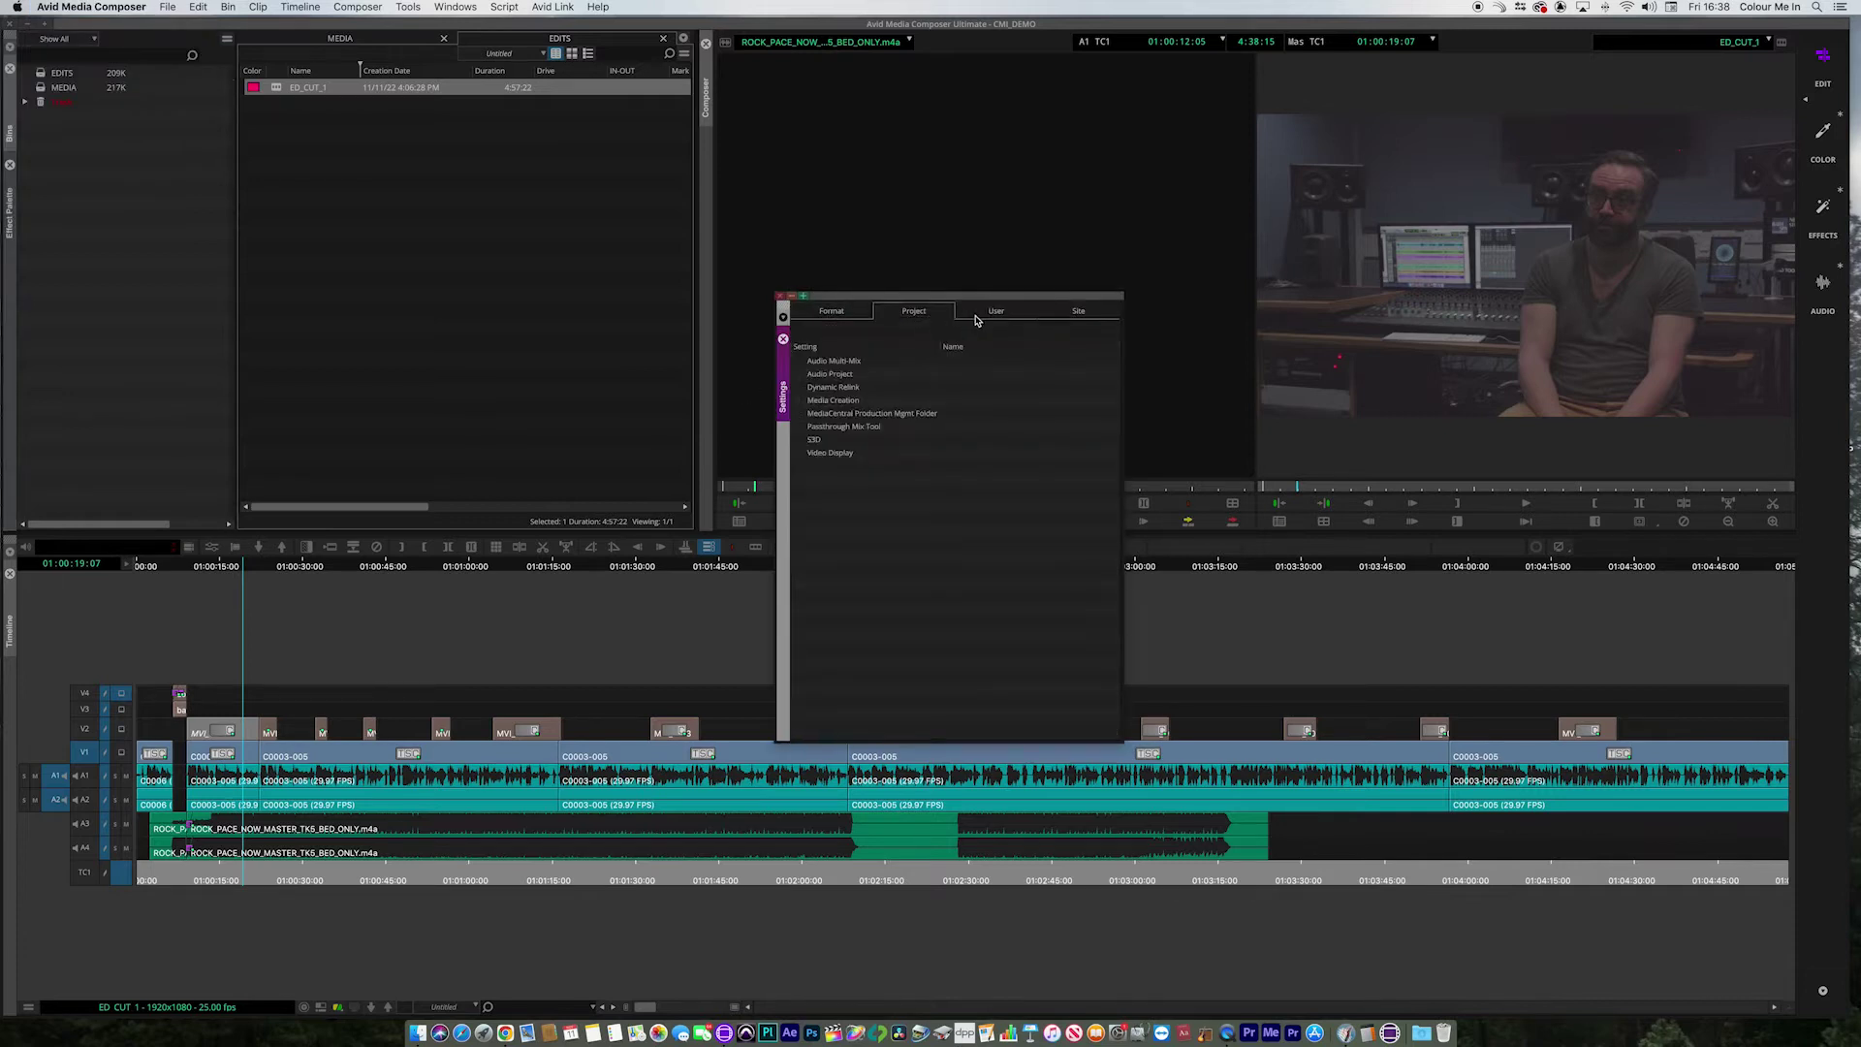
click(990, 310)
- Review the Bin settings' attic limits (1000 files, 50 versions) and cancel without changes
click(816, 387)
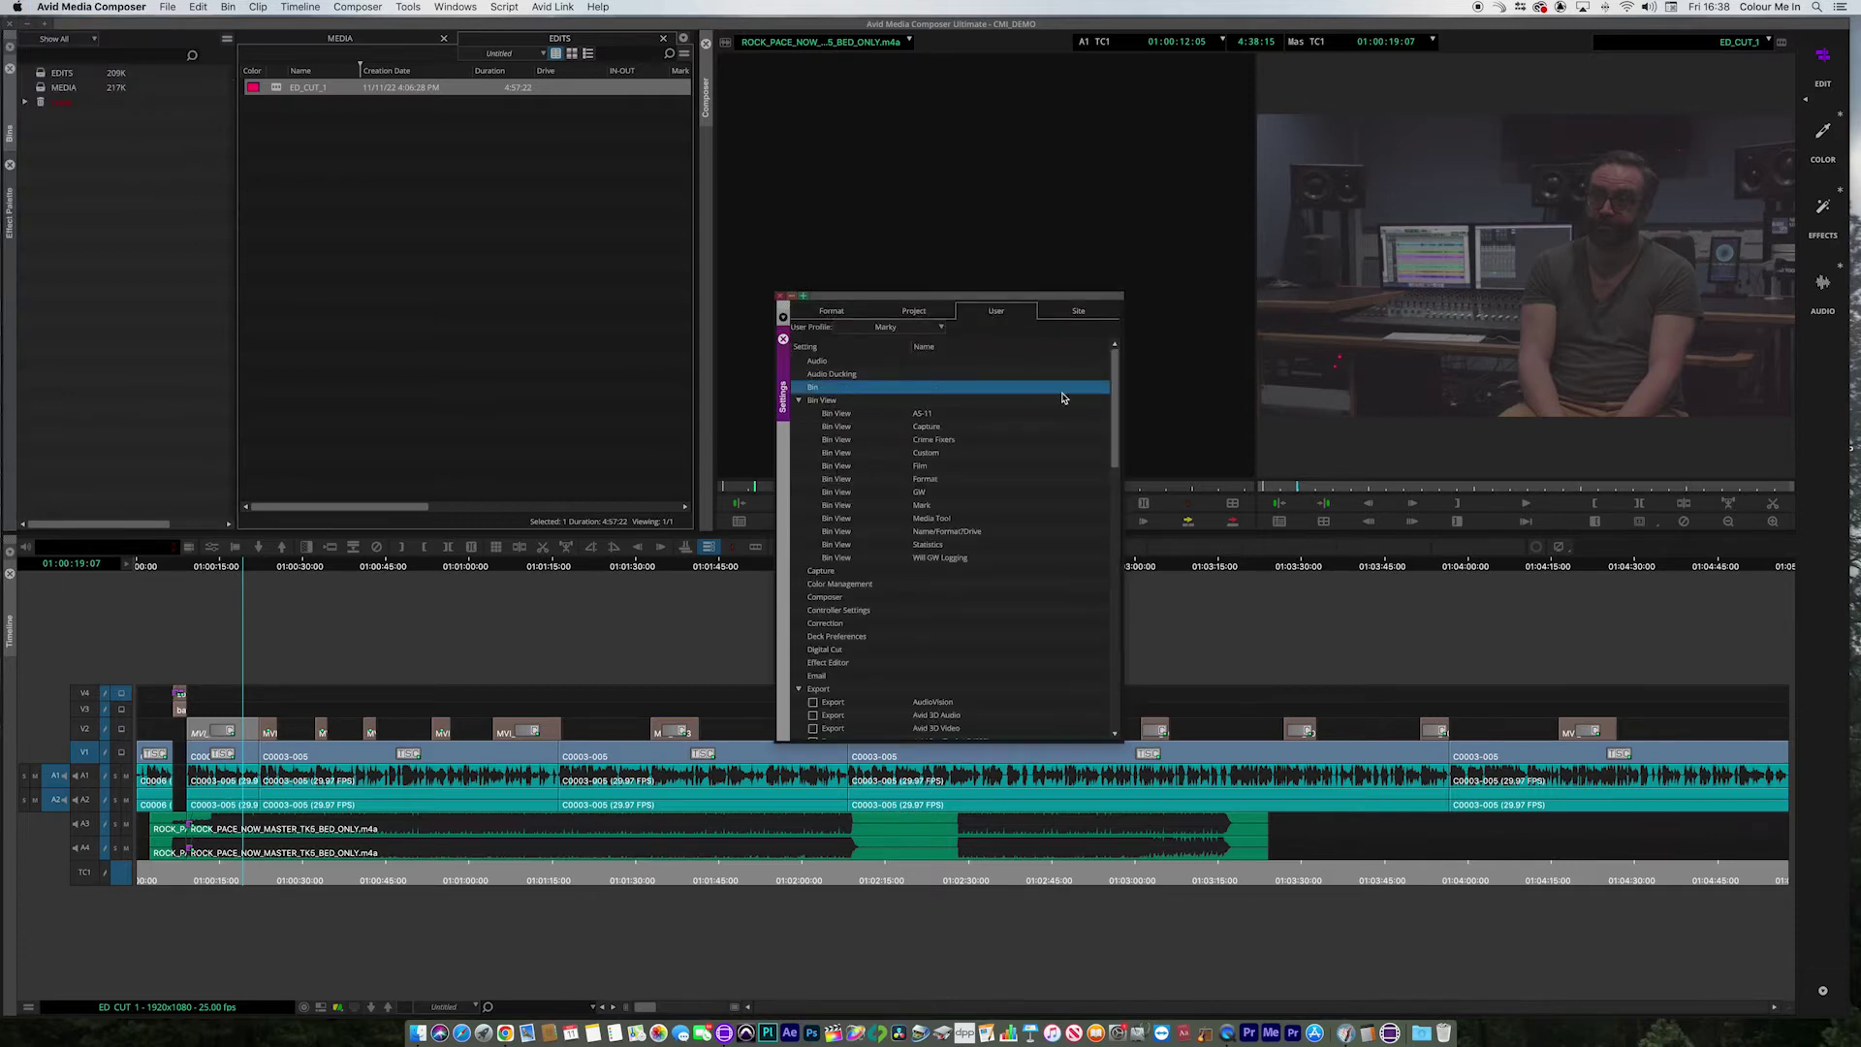
double_click(816, 387)
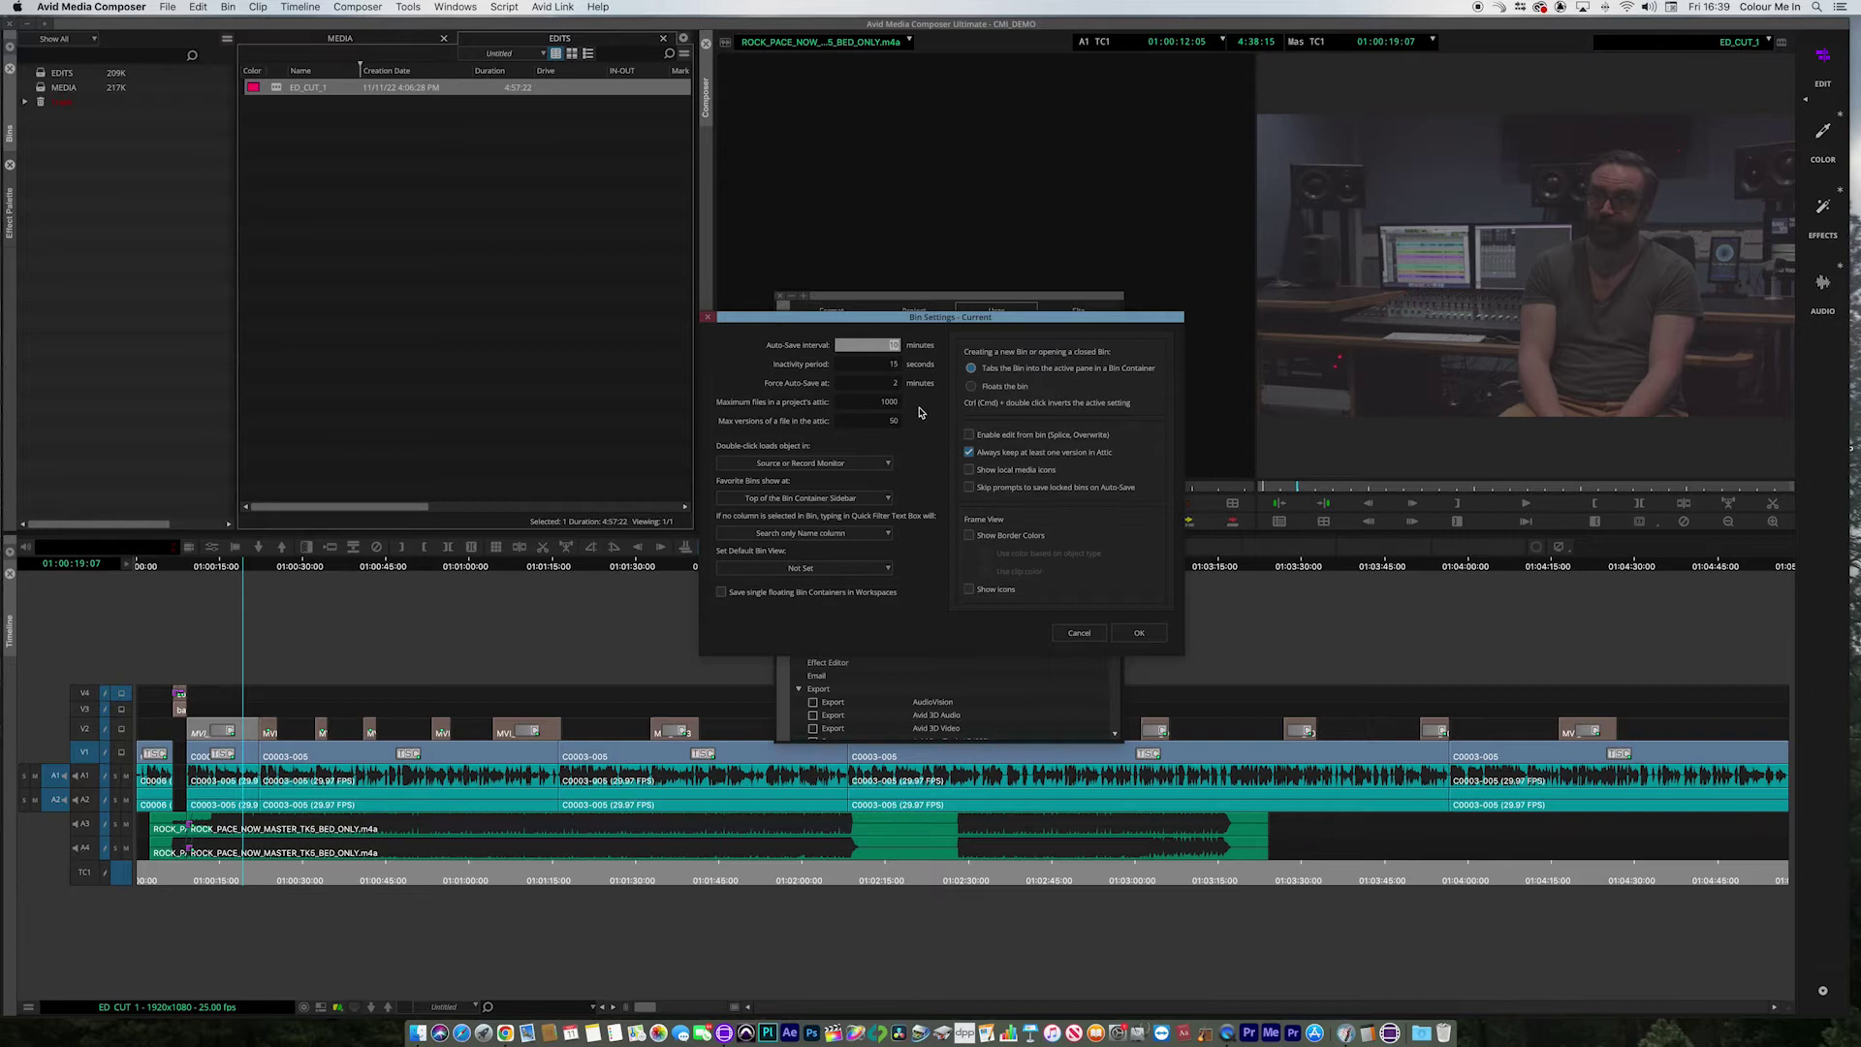
click(1078, 633)
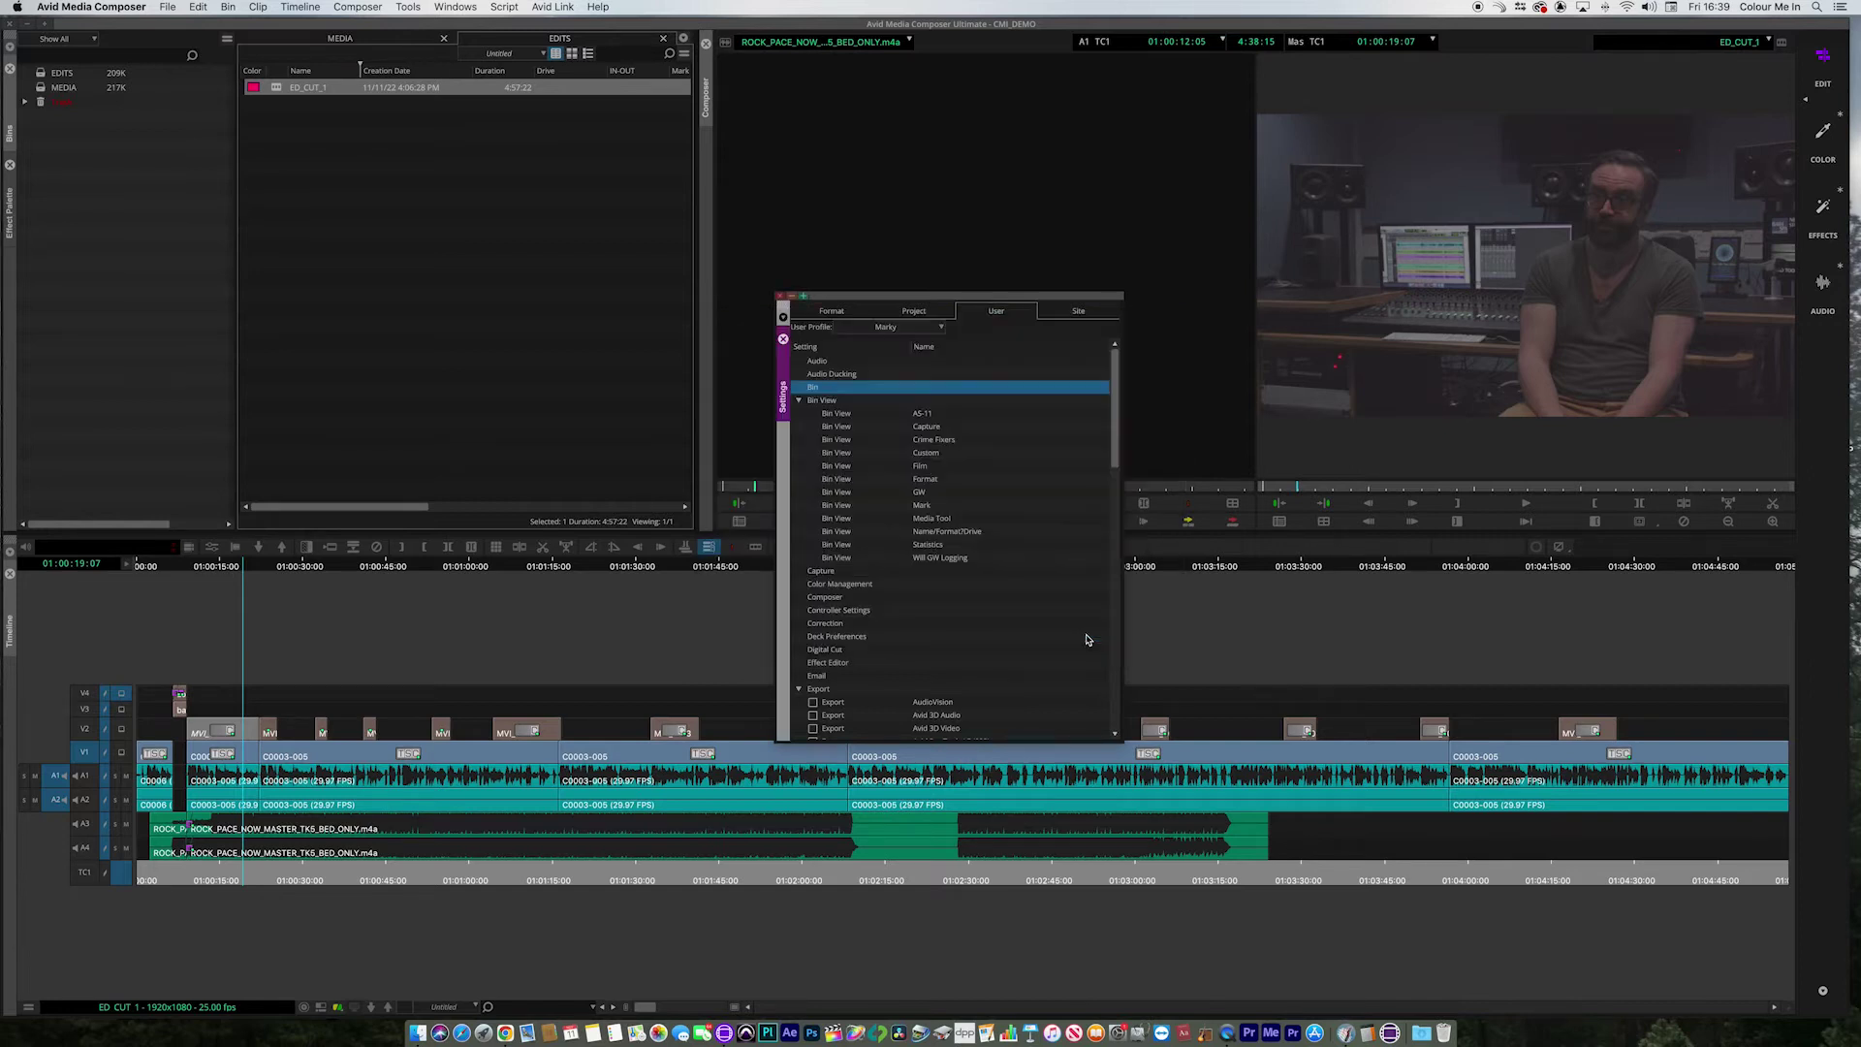
- Close the Settings window and scrub and zoom through the ED_CUT_1 sequence
click(781, 296)
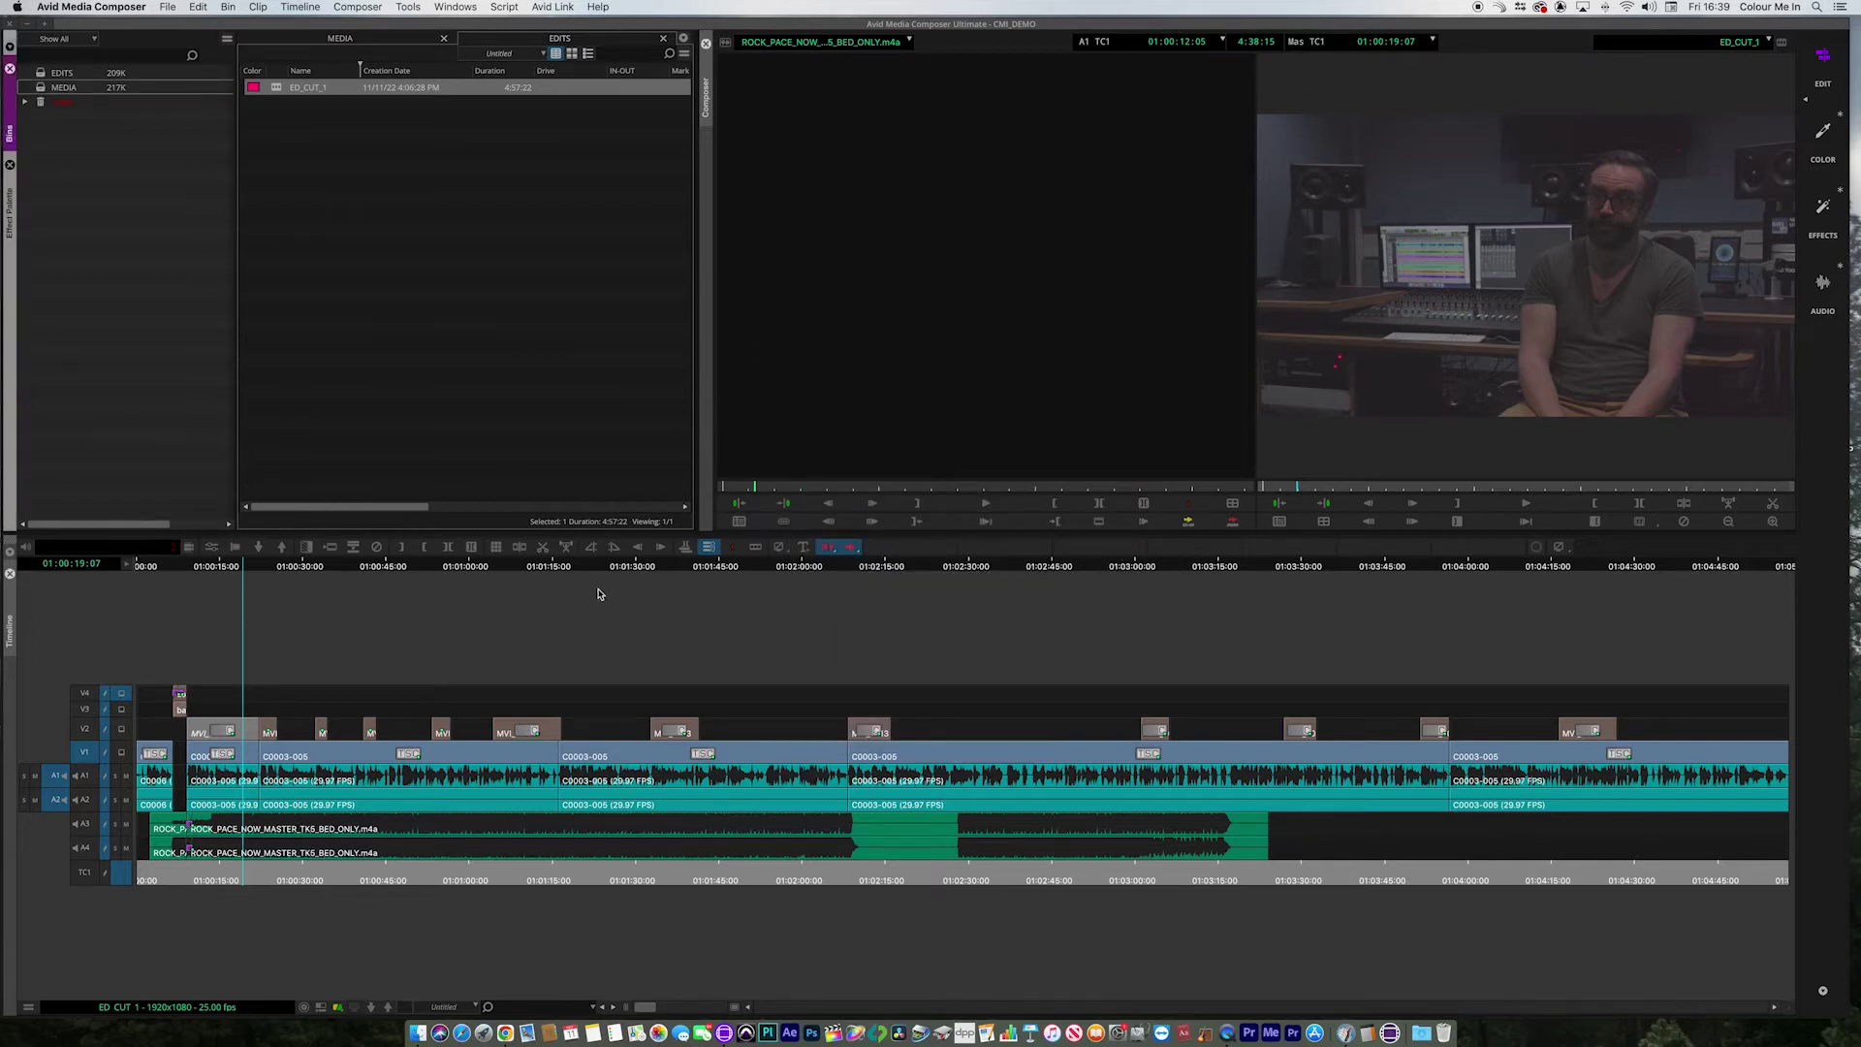
click(279, 880)
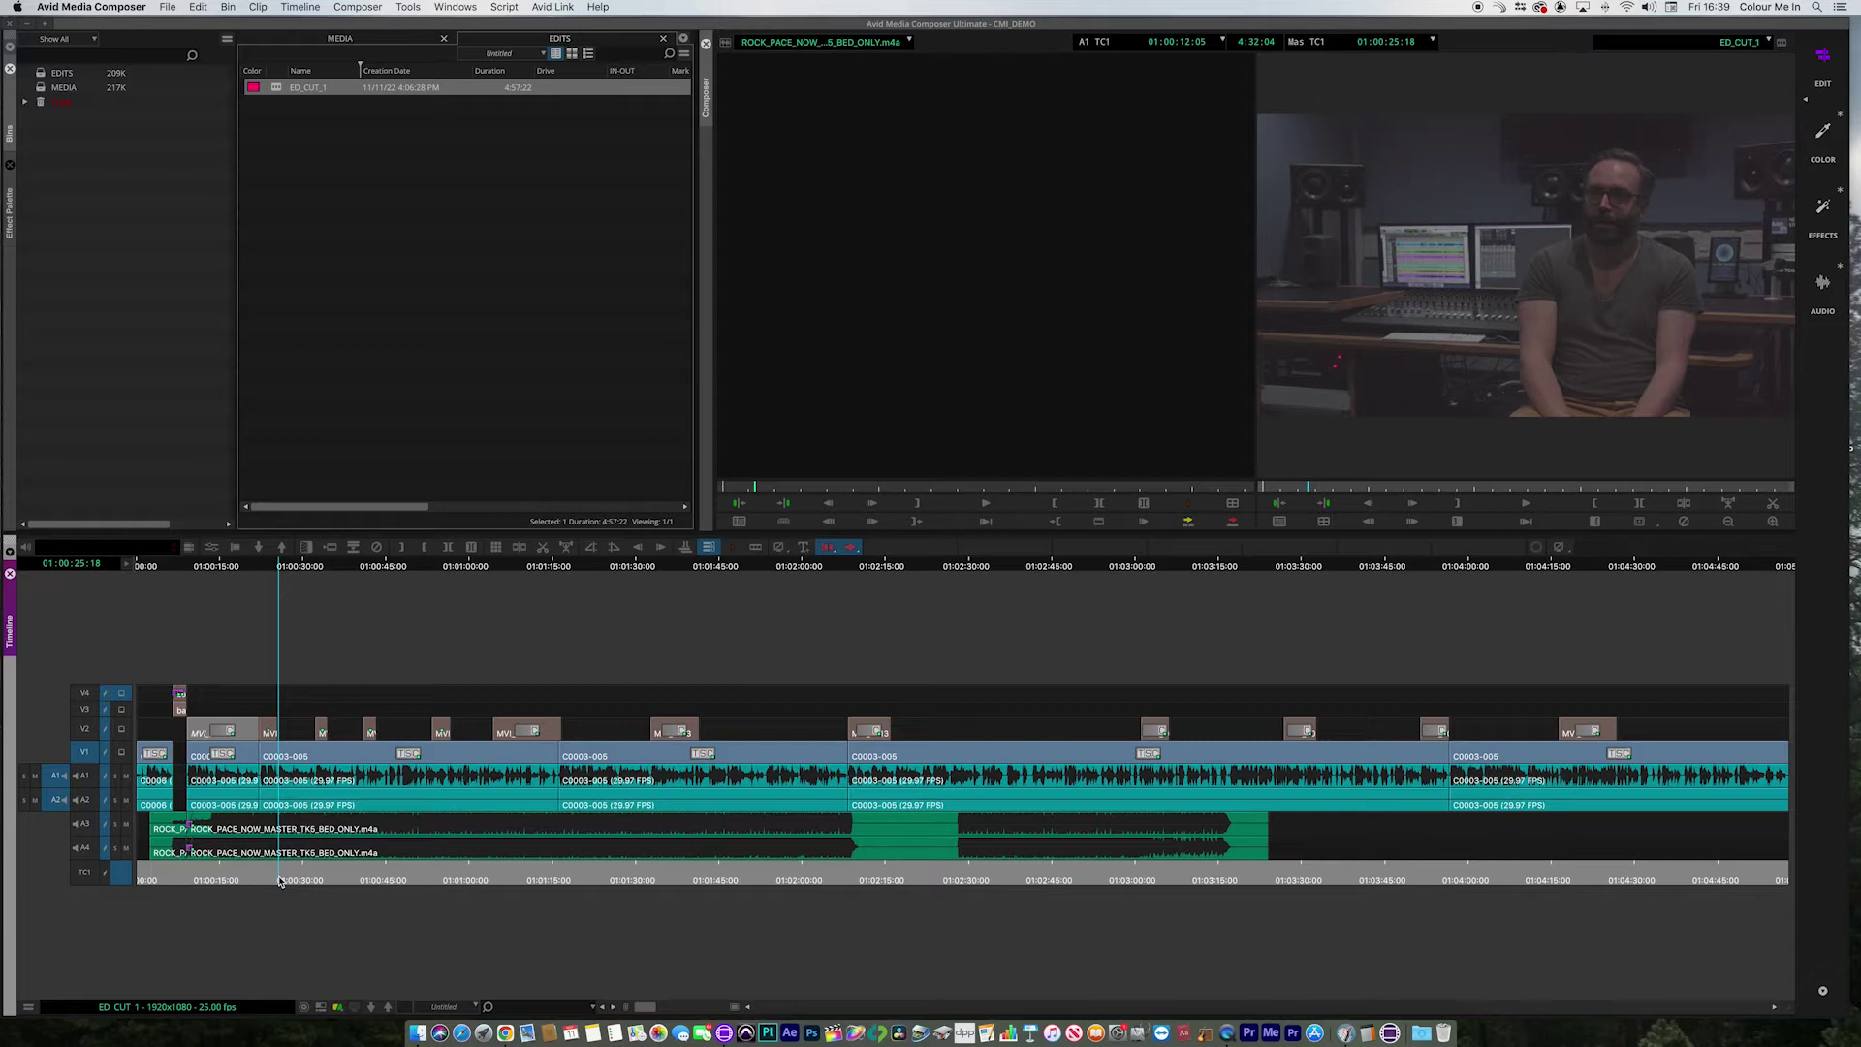
drag(1172, 881, 1381, 881)
mouse_move(645, 1006)
mouse_down()
mouse_move(714, 1006)
mouse_move(661, 1006)
mouse_up()
click(1084, 861)
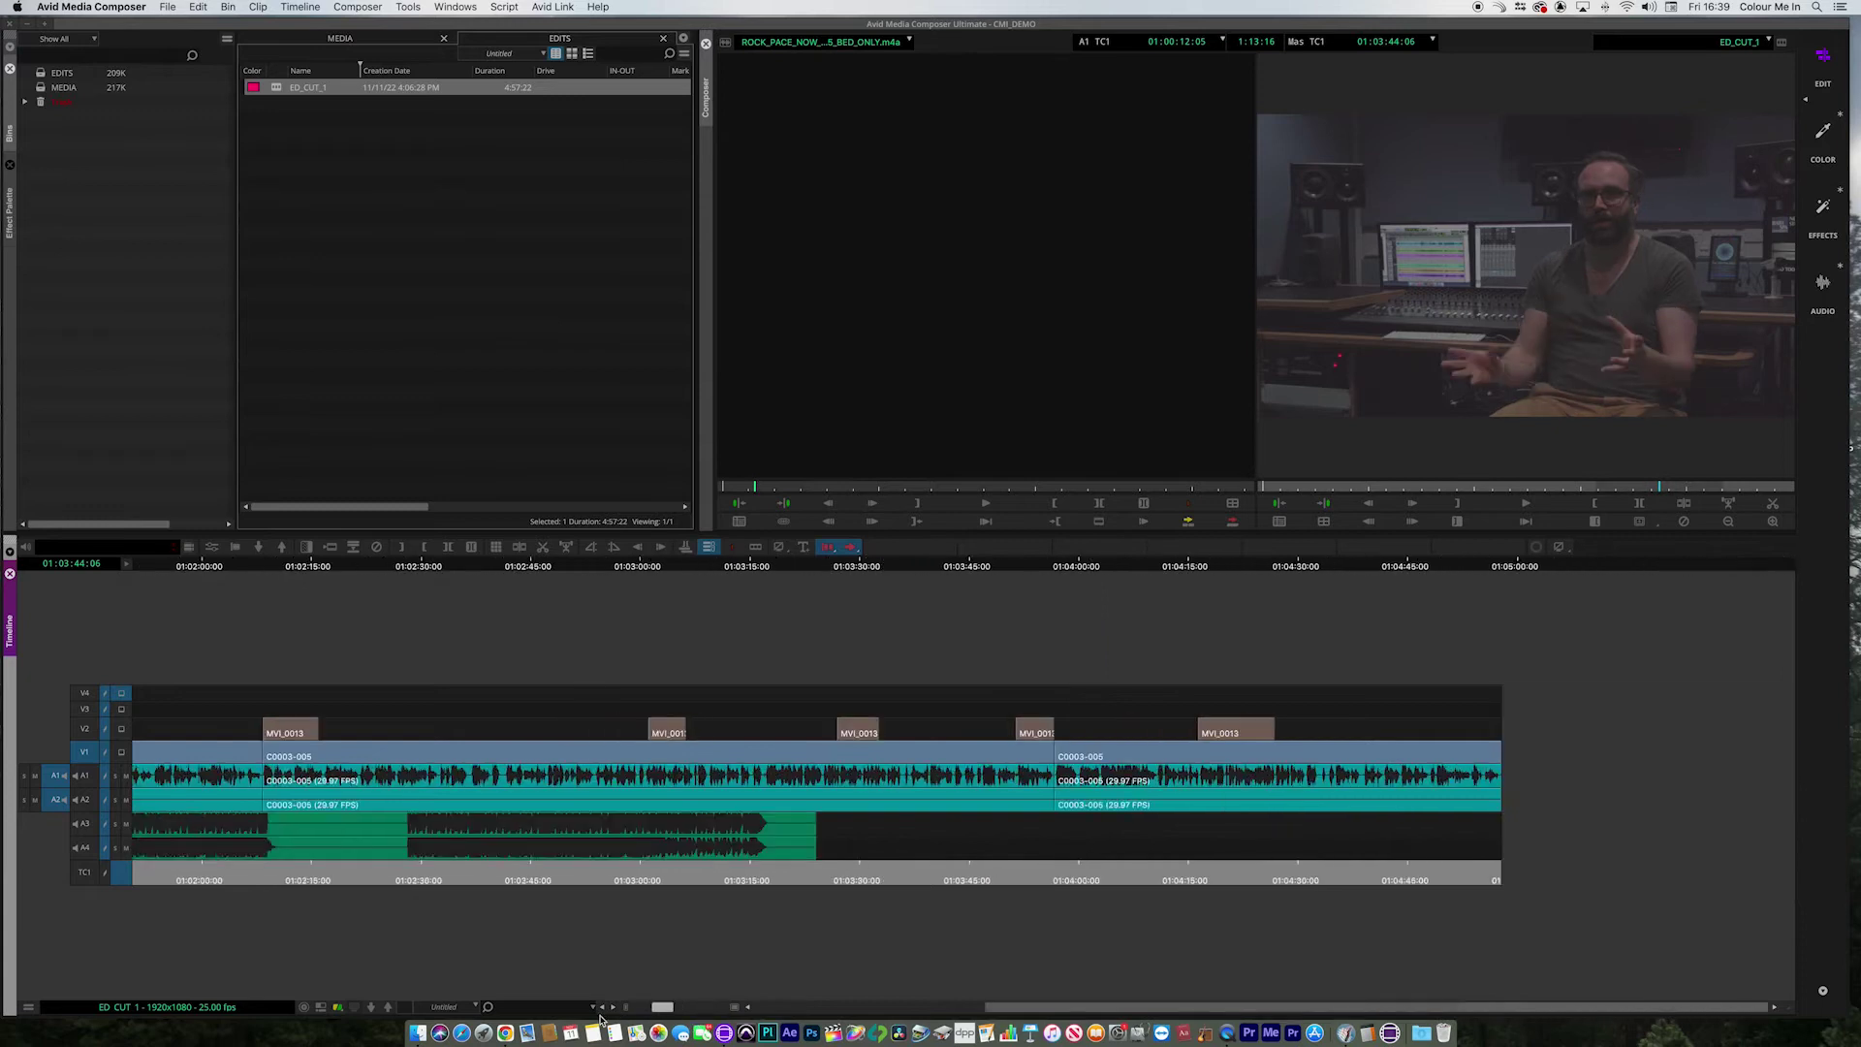
drag(158, 877, 129, 875)
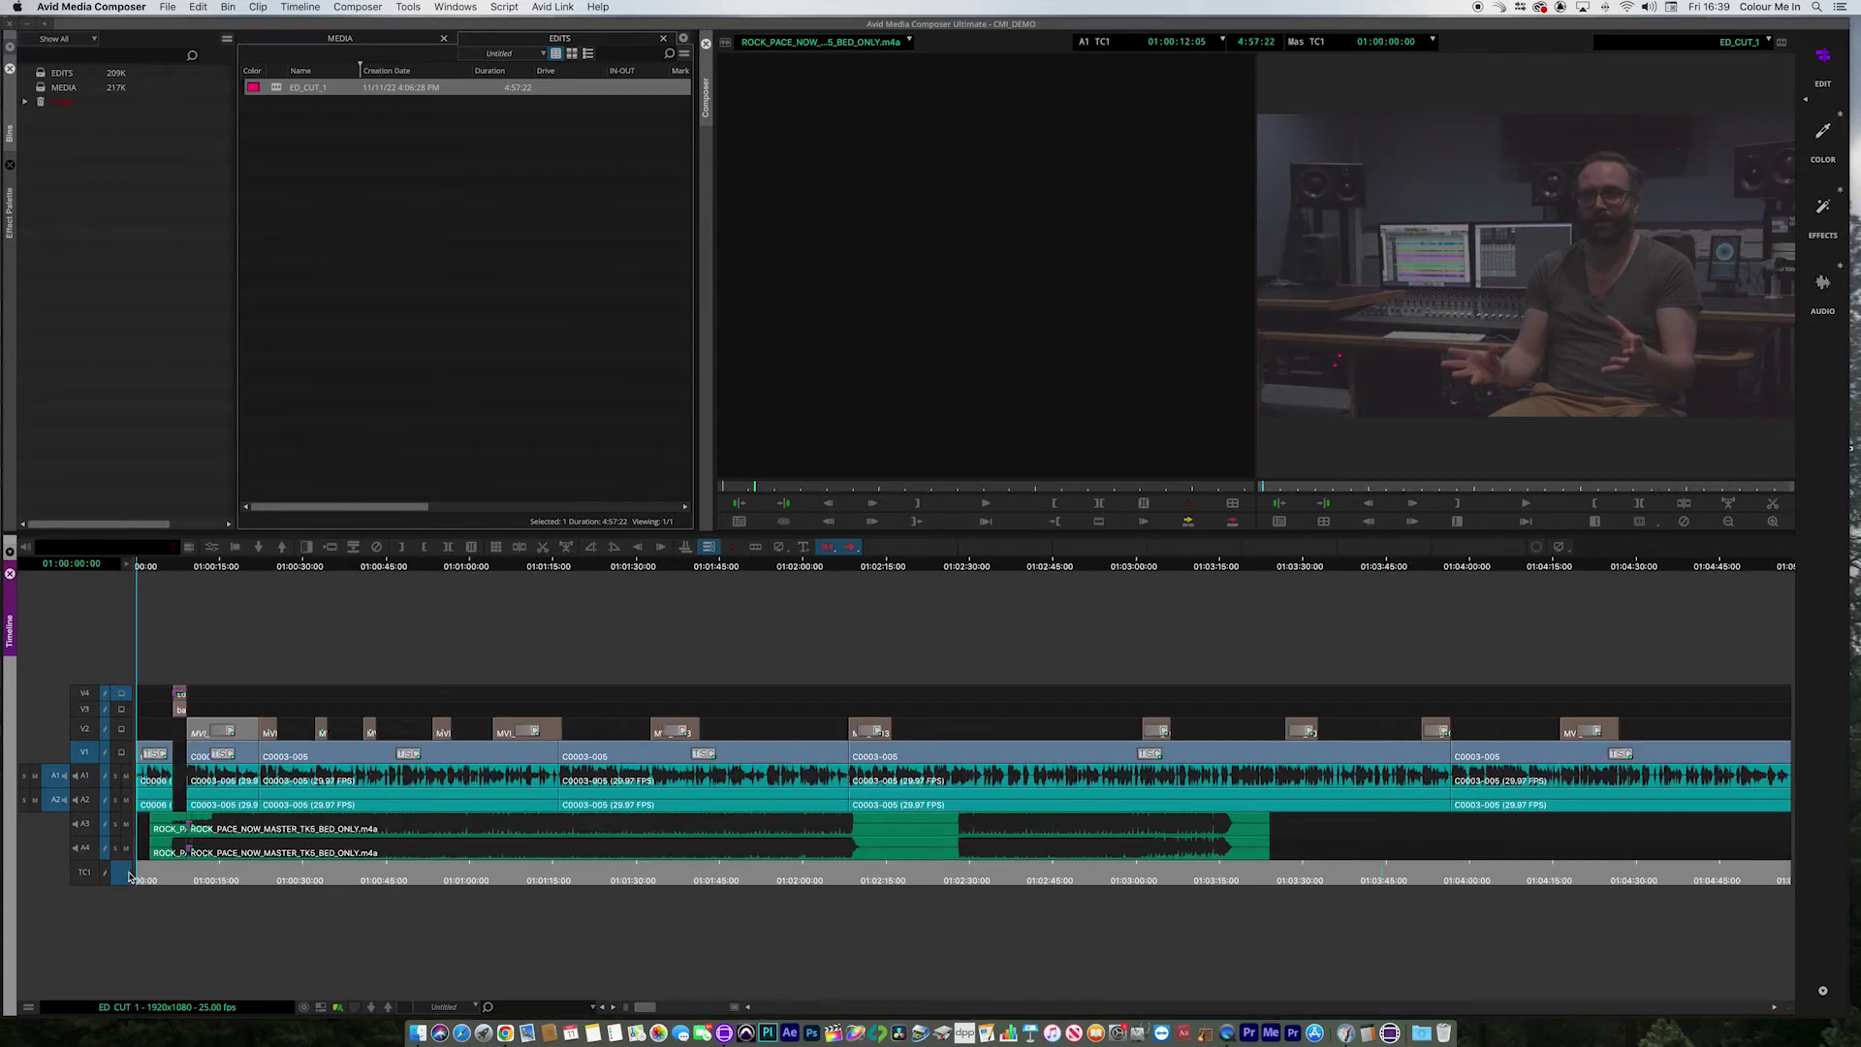
- Mark an out point at 01:01:21:08 and return to the sequence start
click(588, 880)
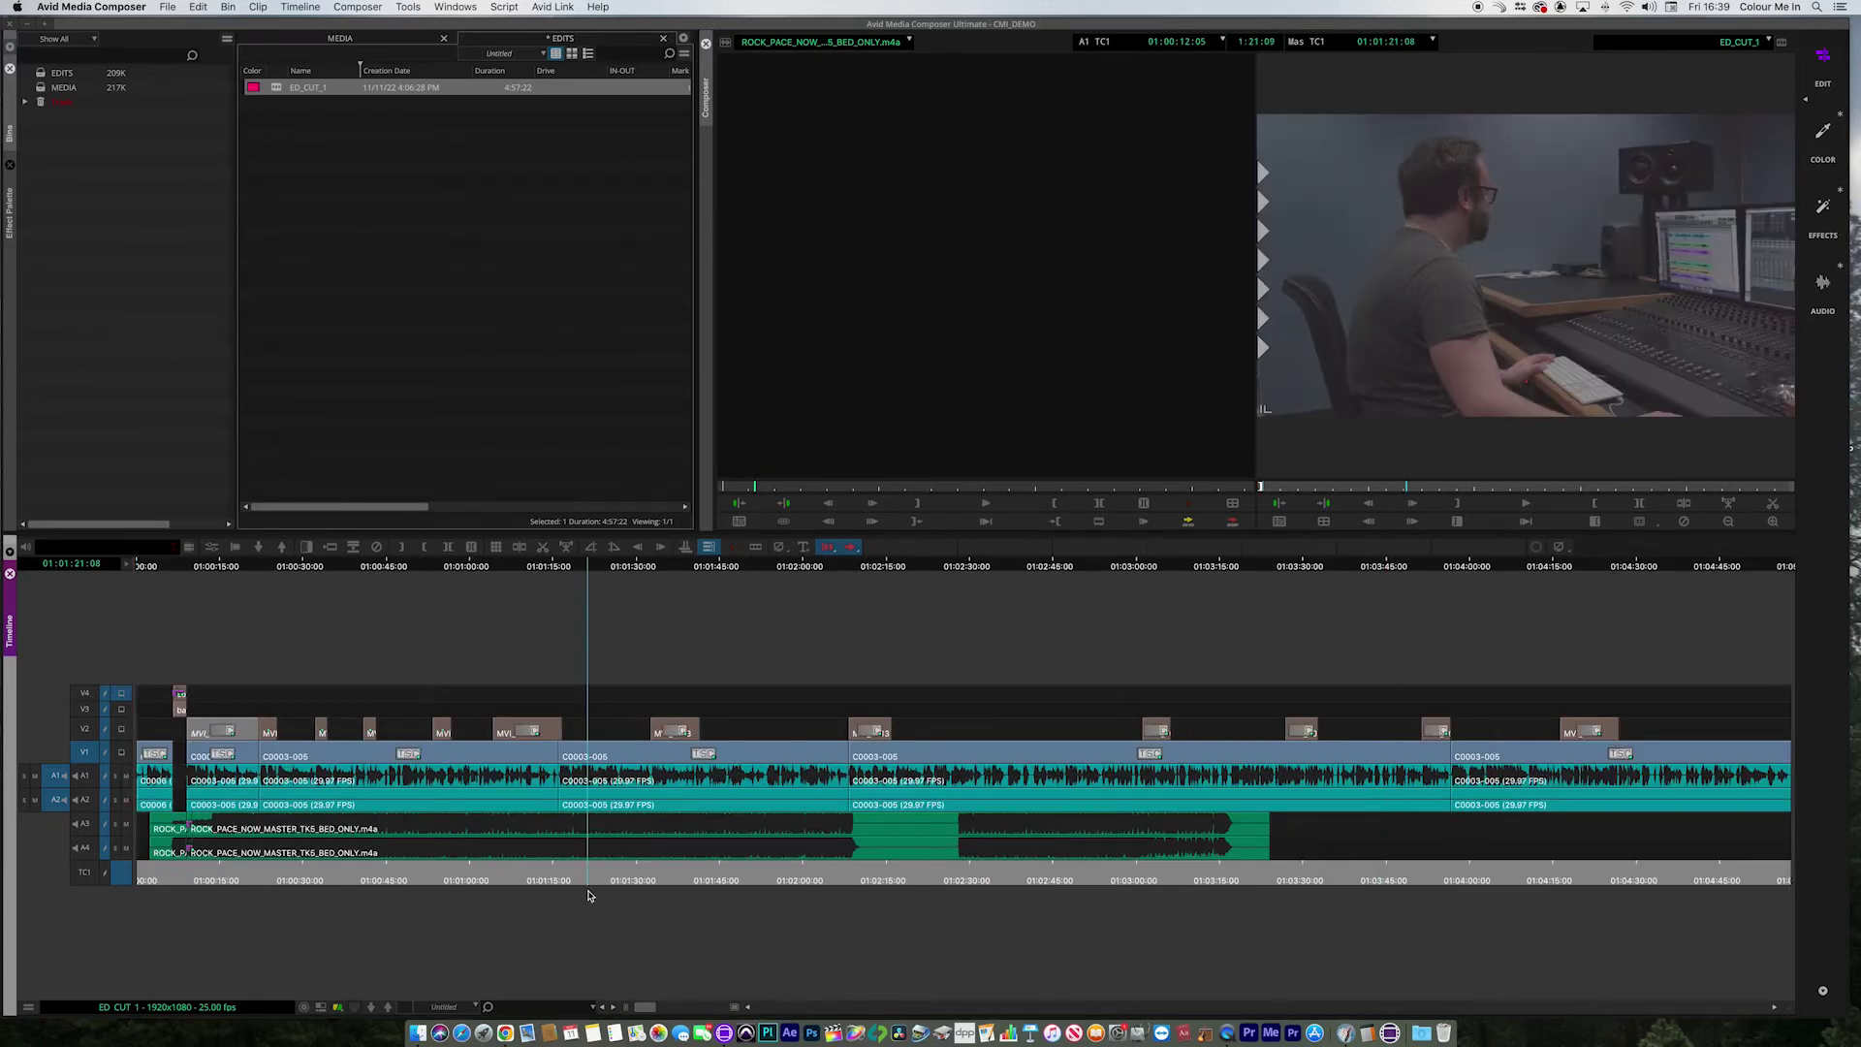
key(o)
key(Home)
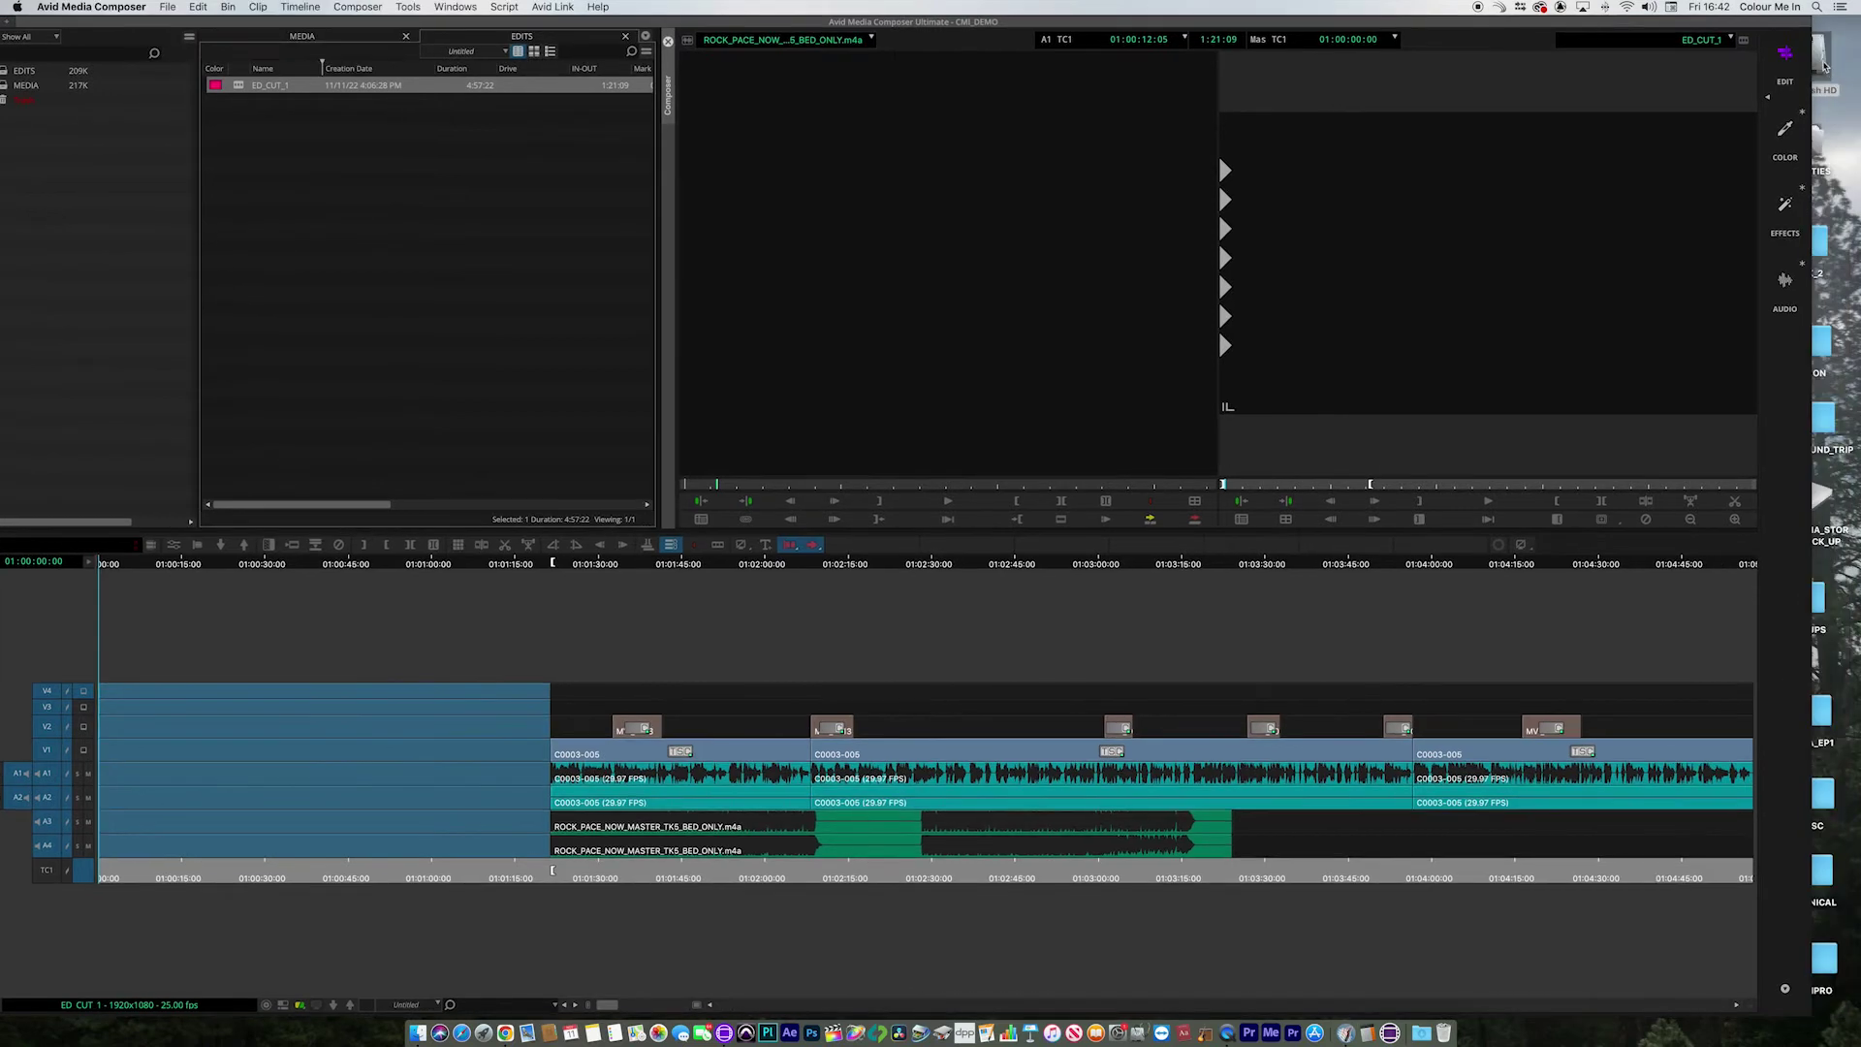
- Navigate from Macintosh HD through Users › Shared › AvidMediaComposer into the Avid Attic folder
double_click(1824, 66)
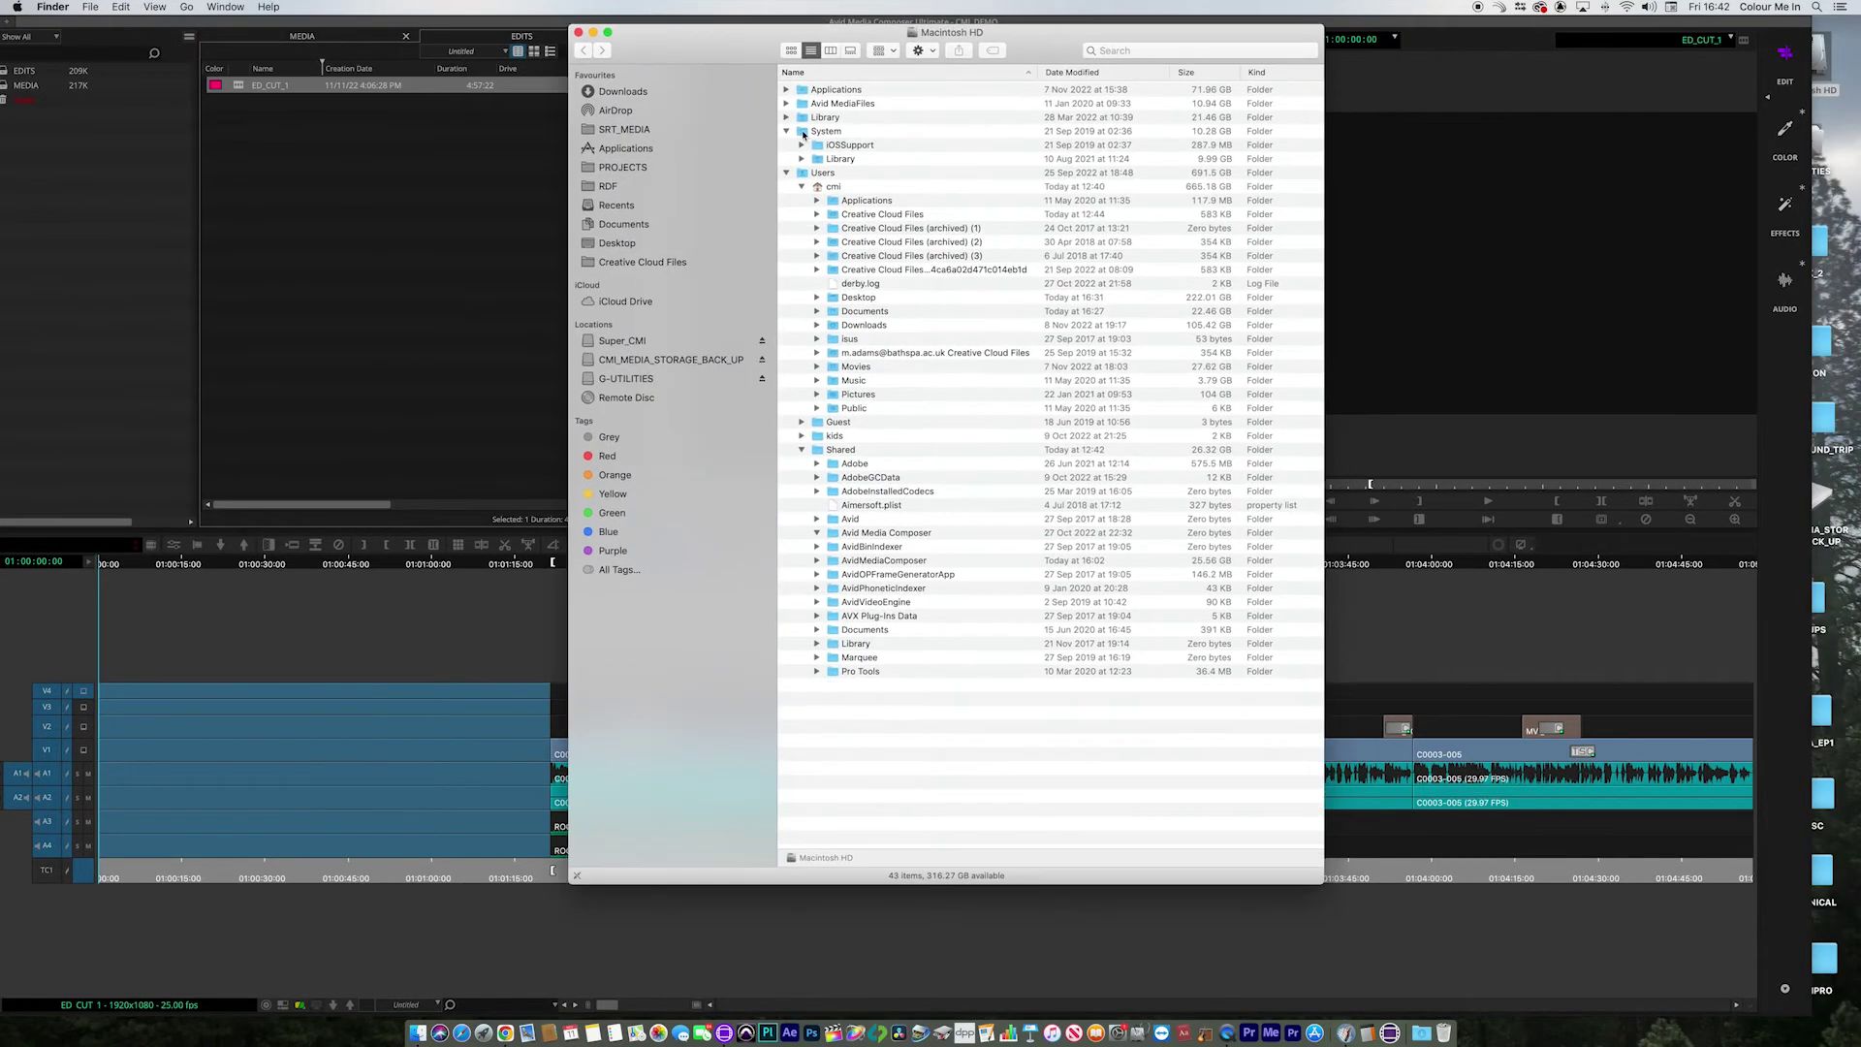
click(819, 451)
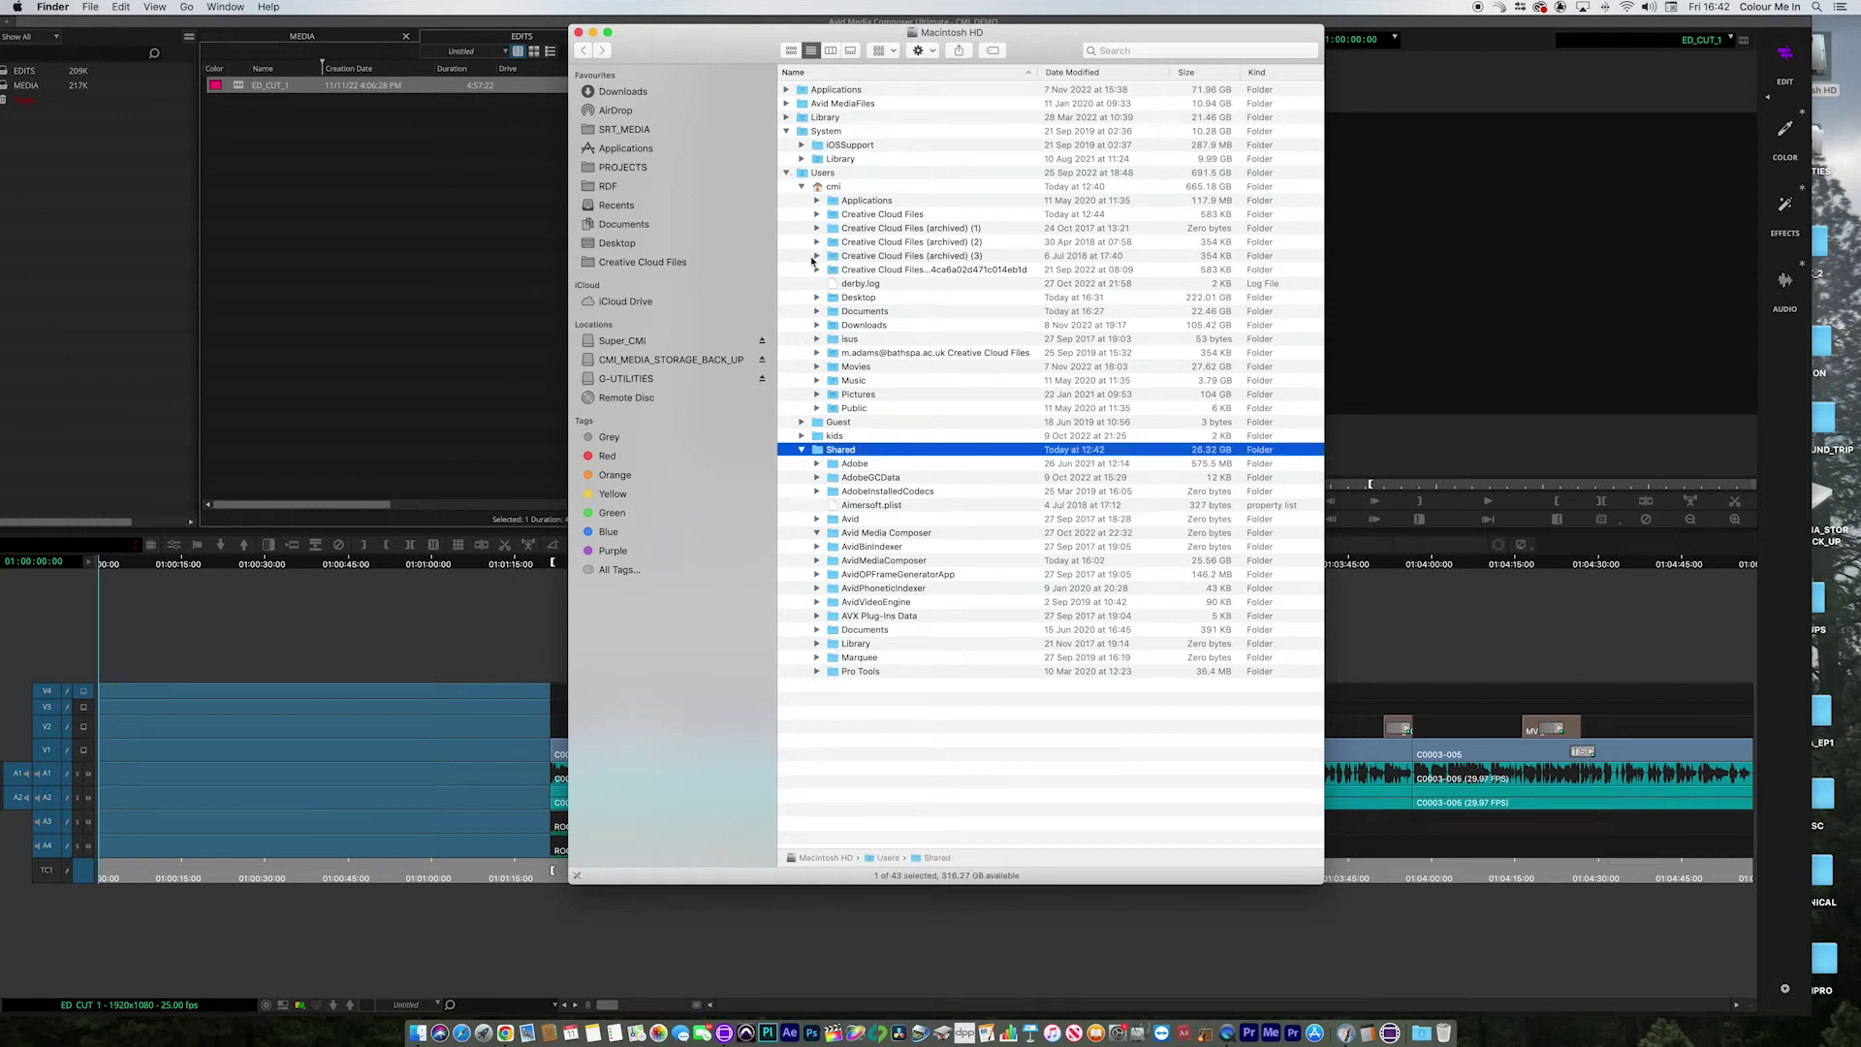
click(801, 187)
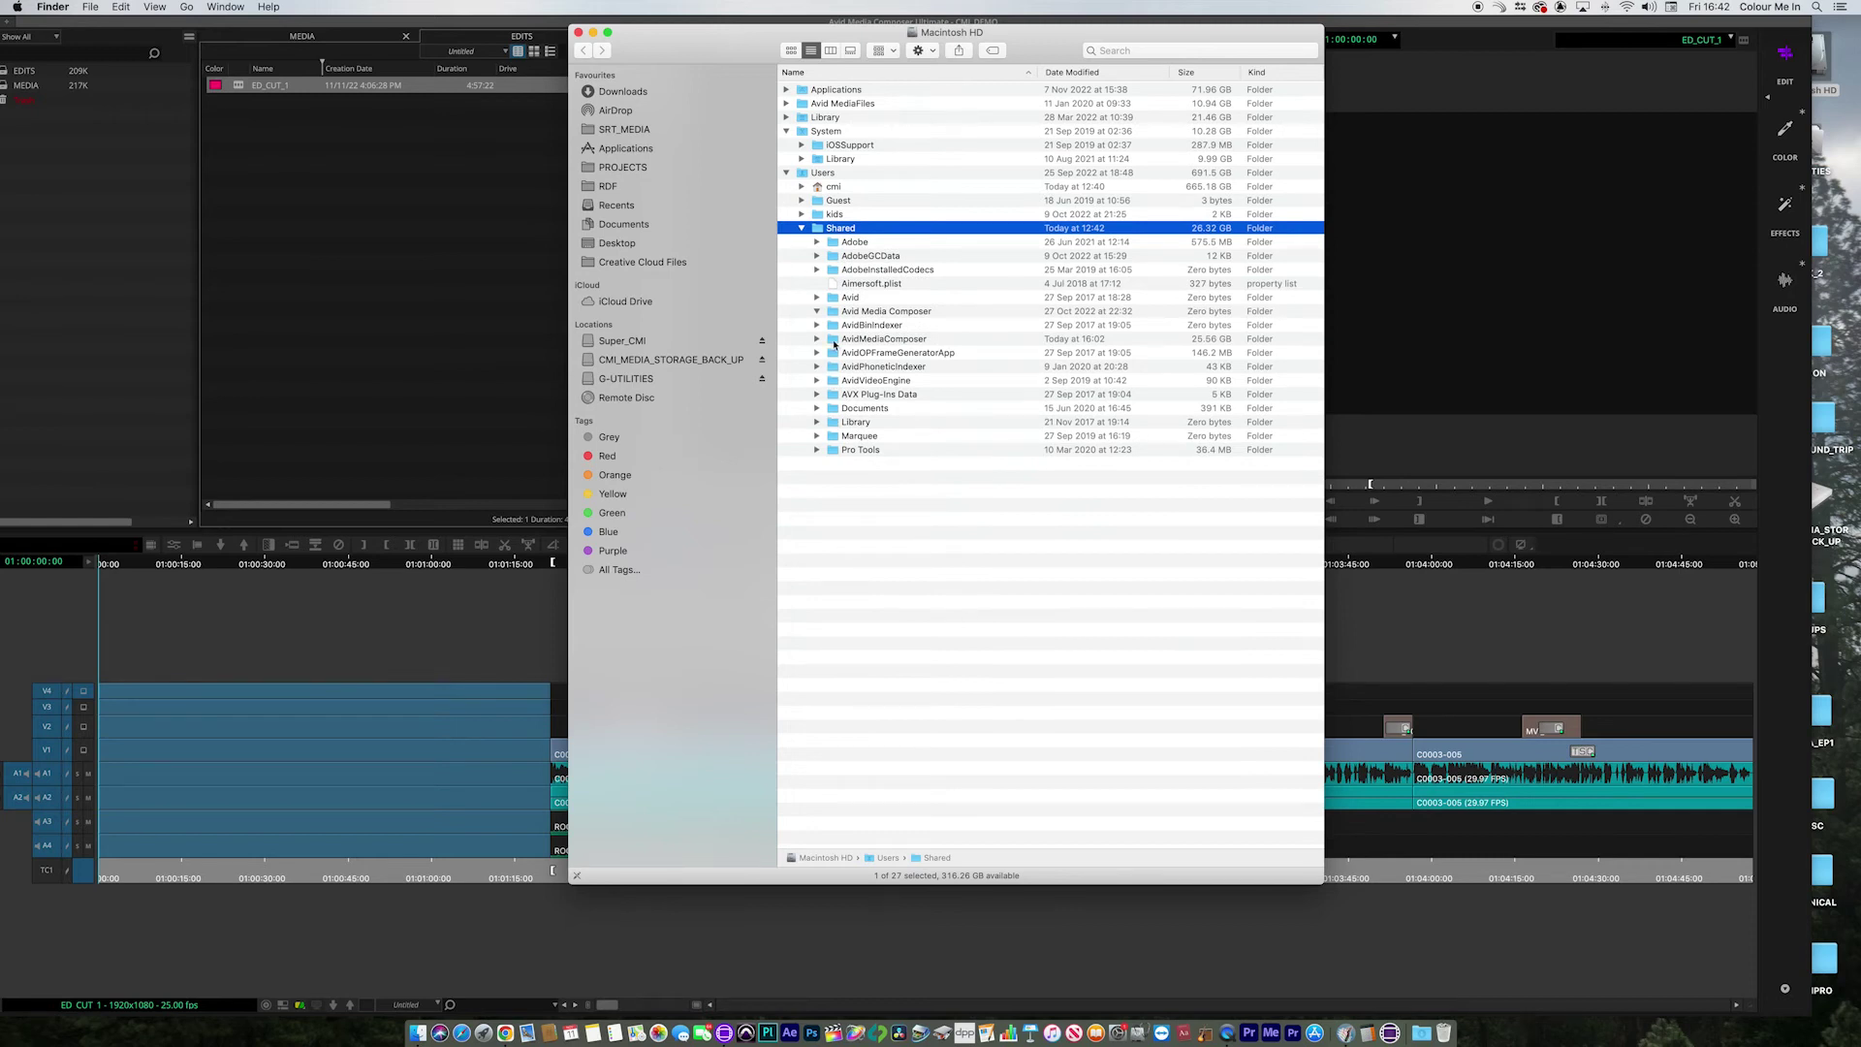
double_click(833, 342)
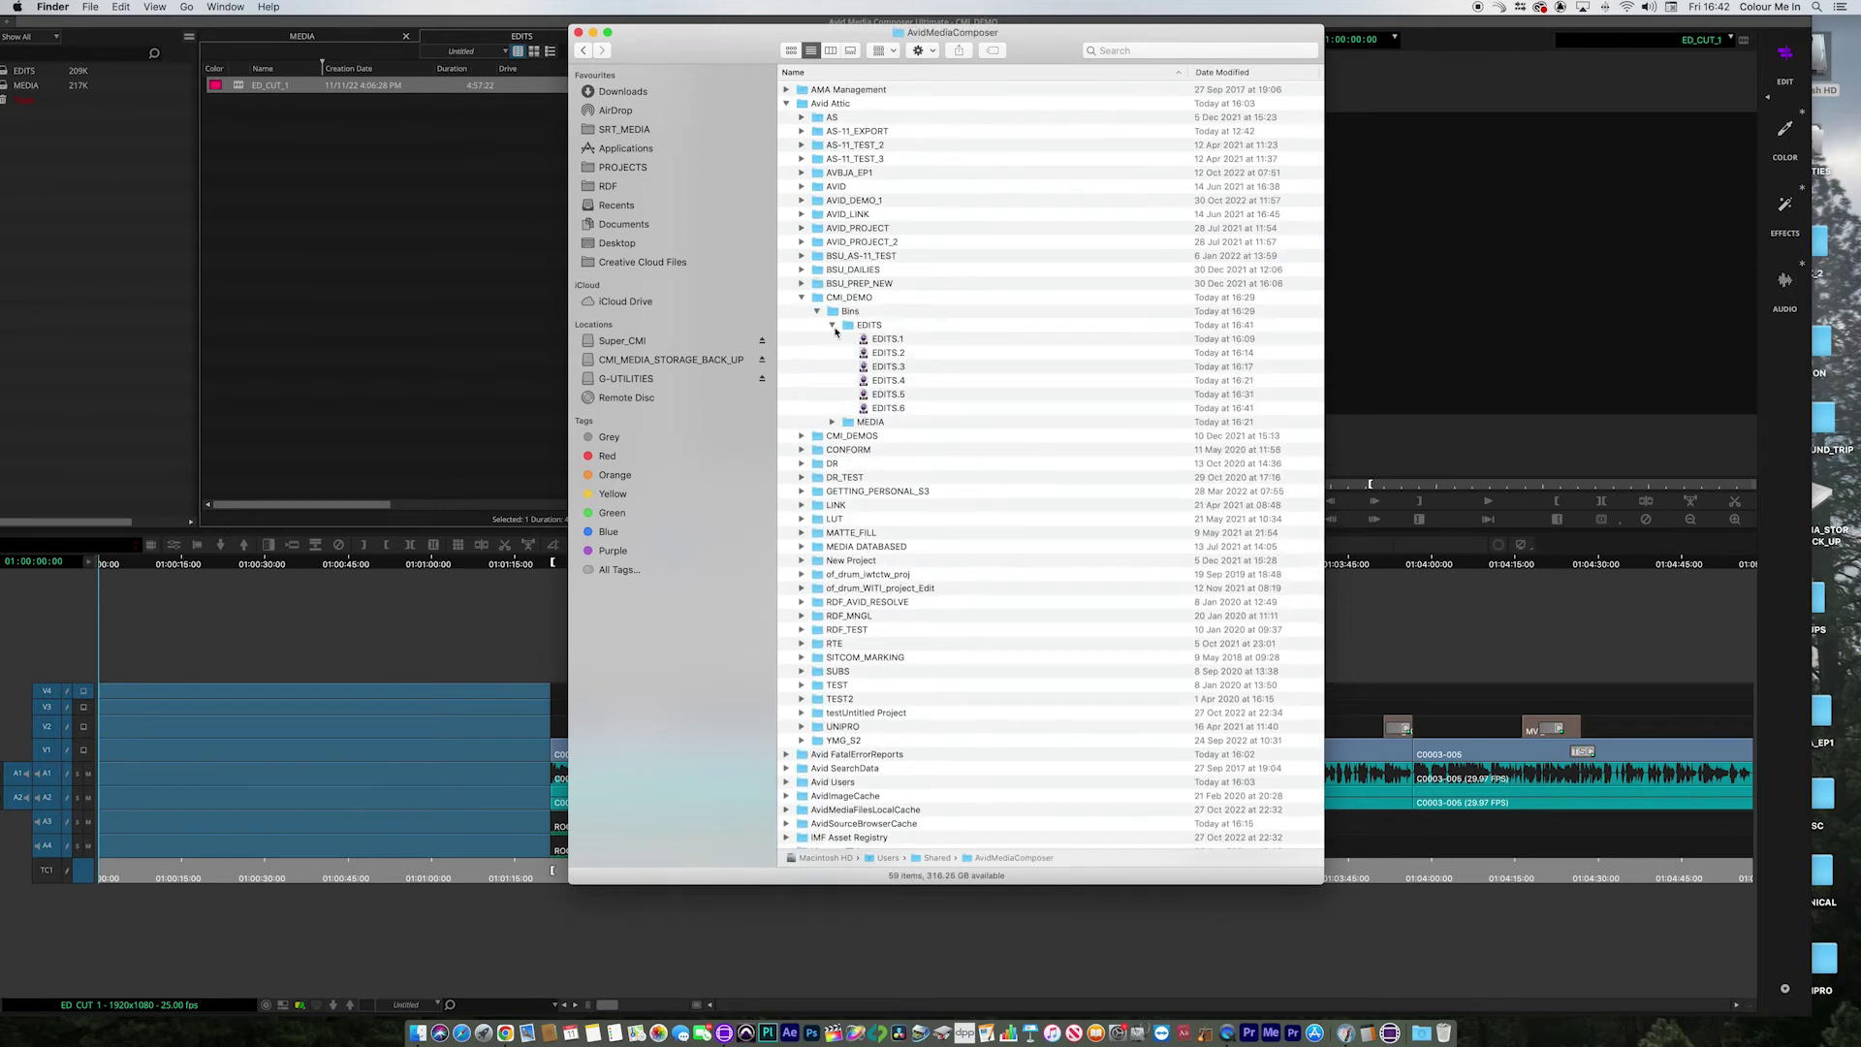
click(802, 298)
click(786, 103)
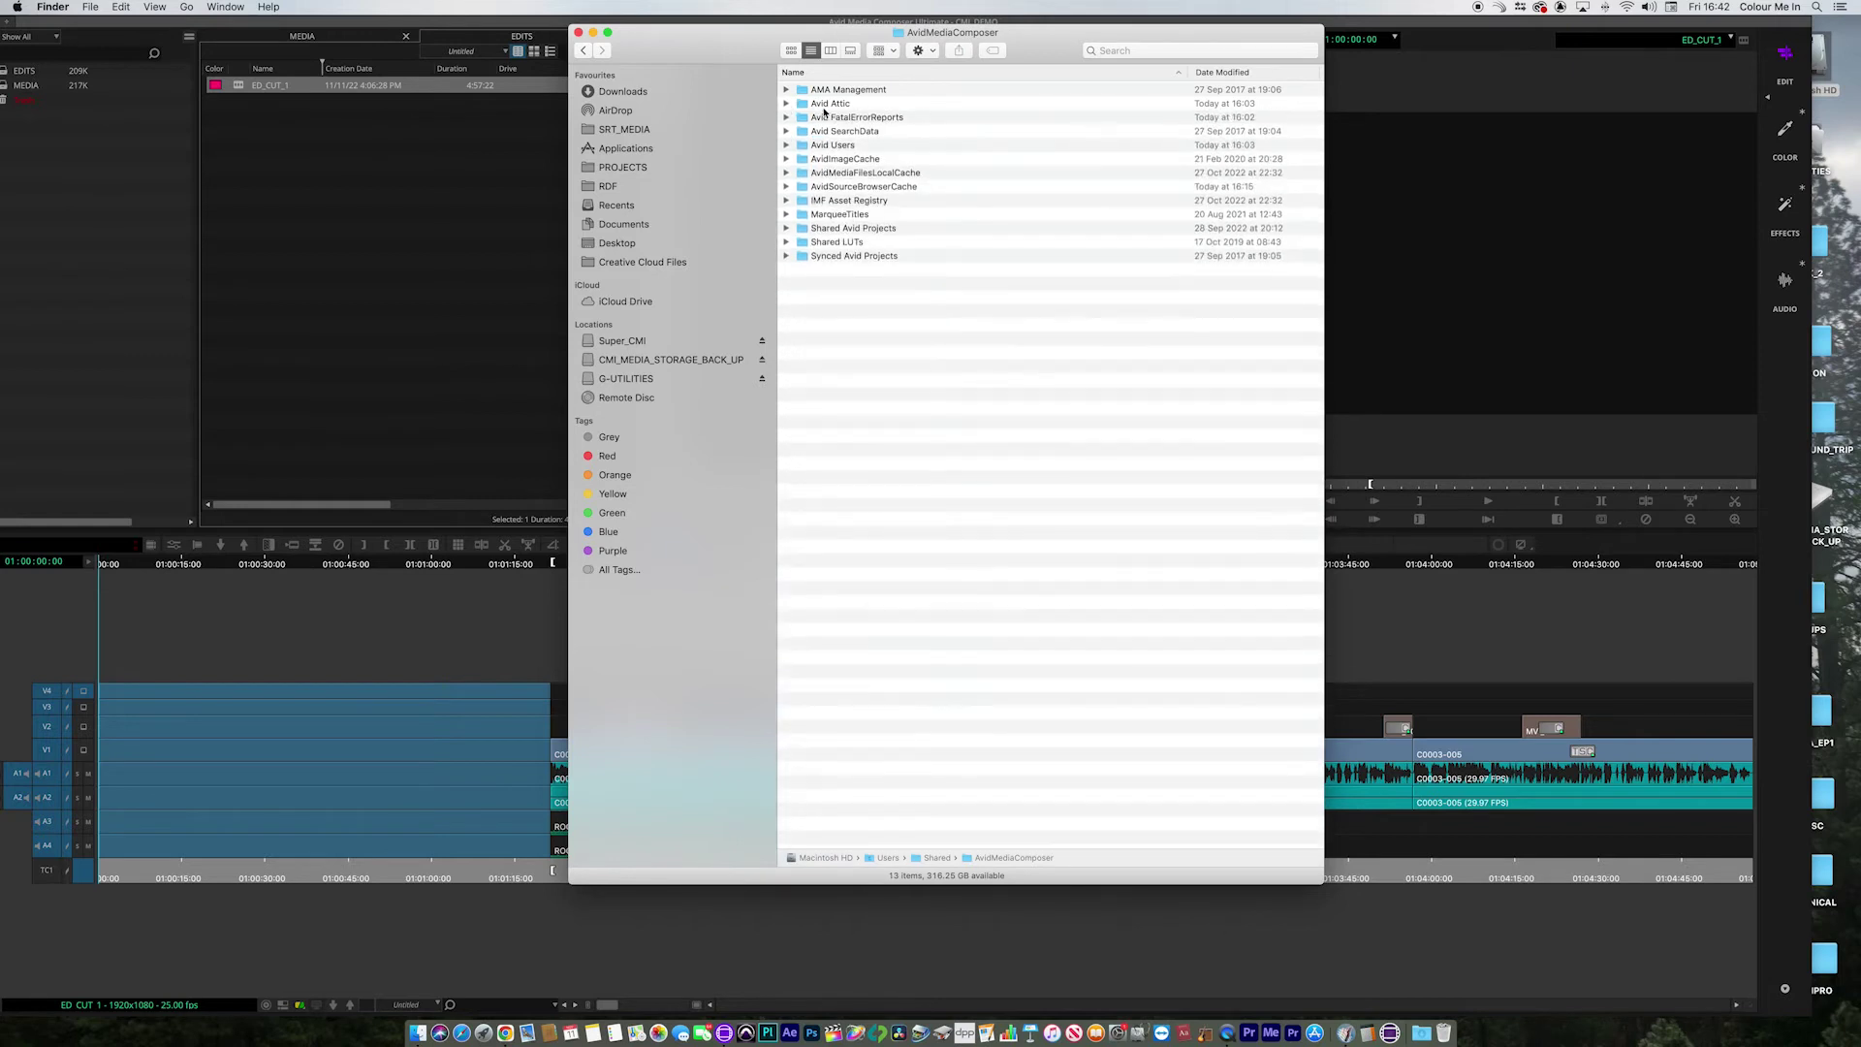
click(863, 104)
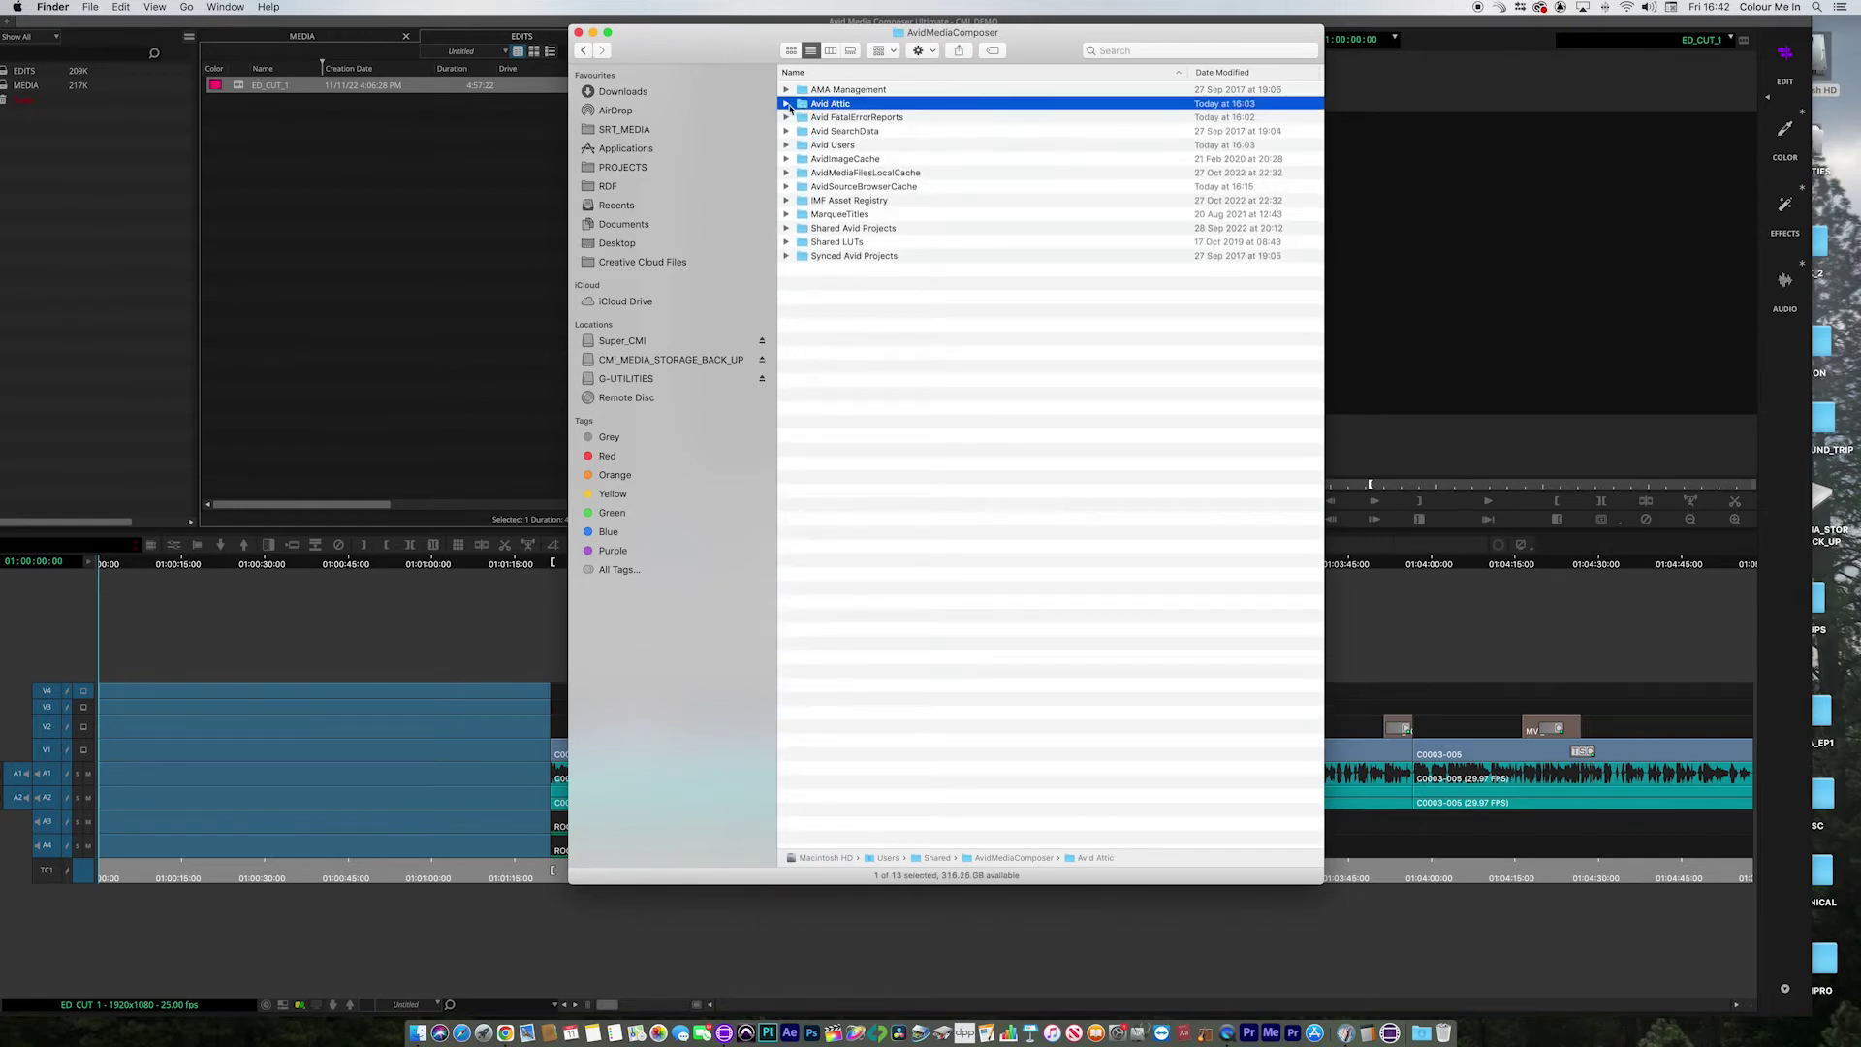
click(787, 104)
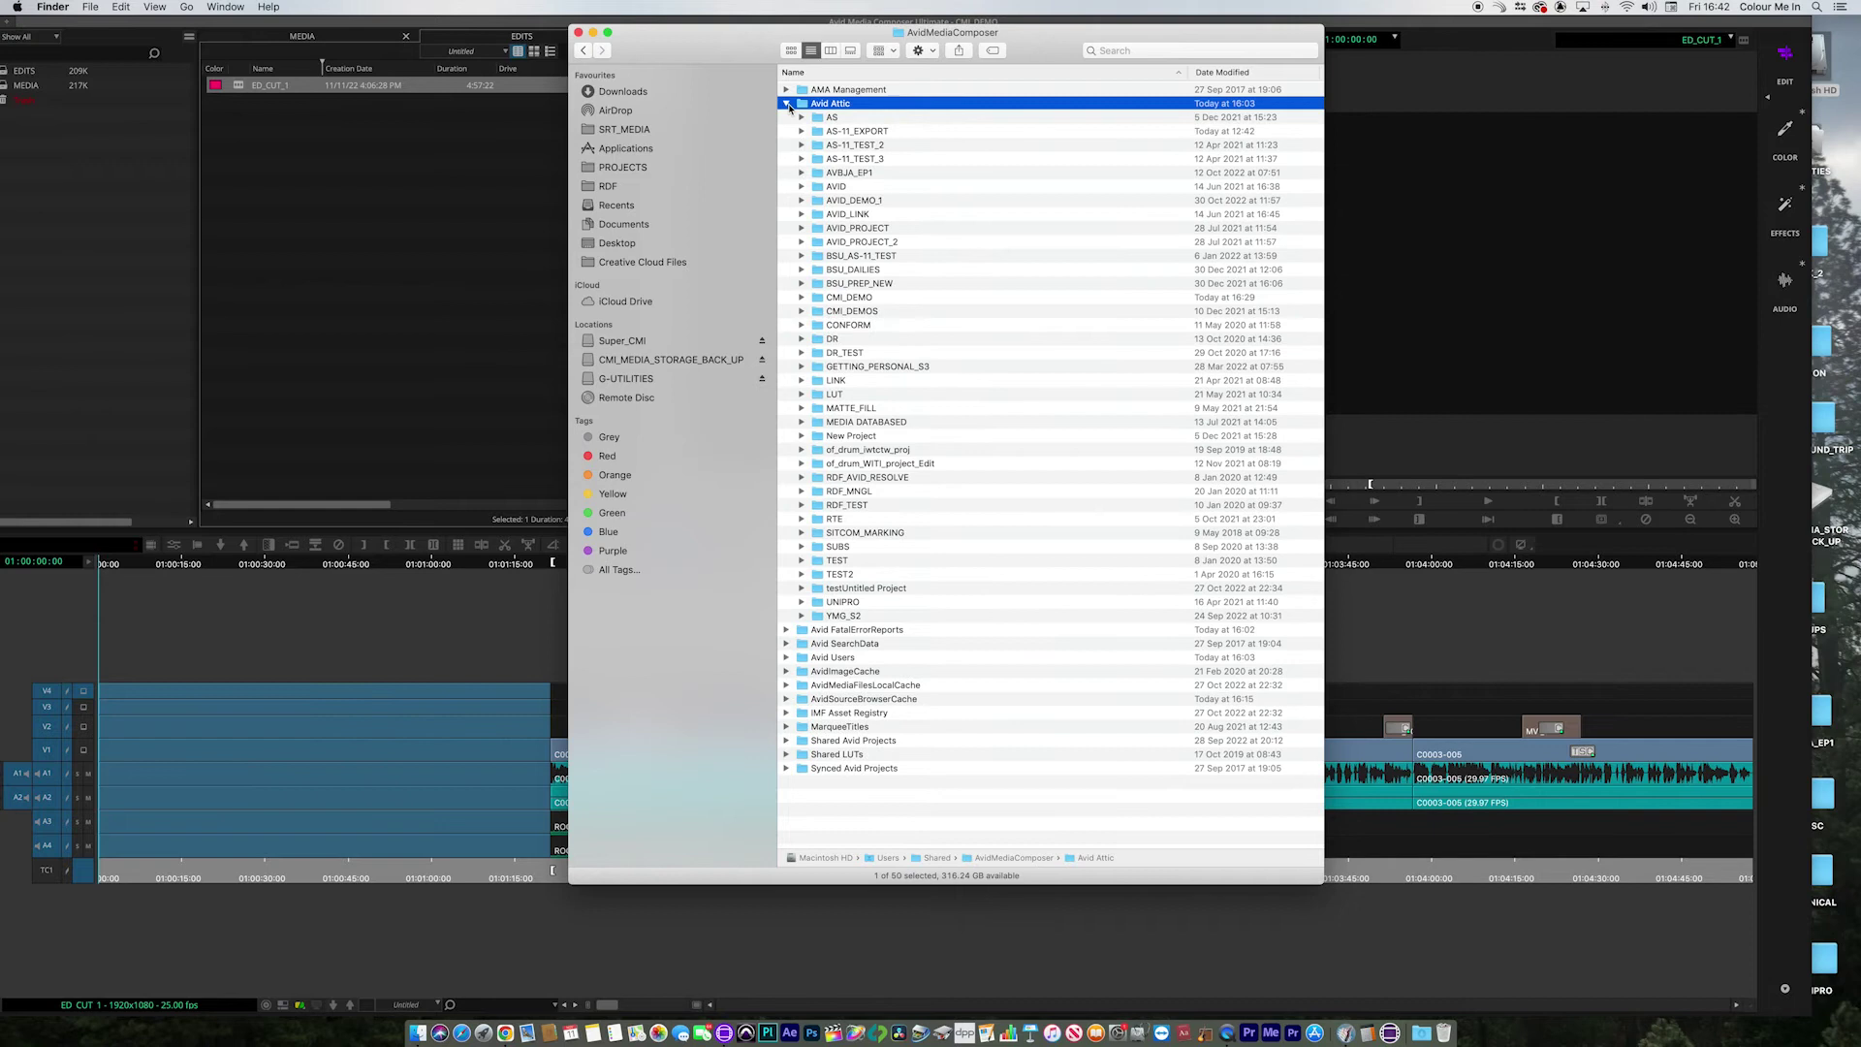
double_click(801, 104)
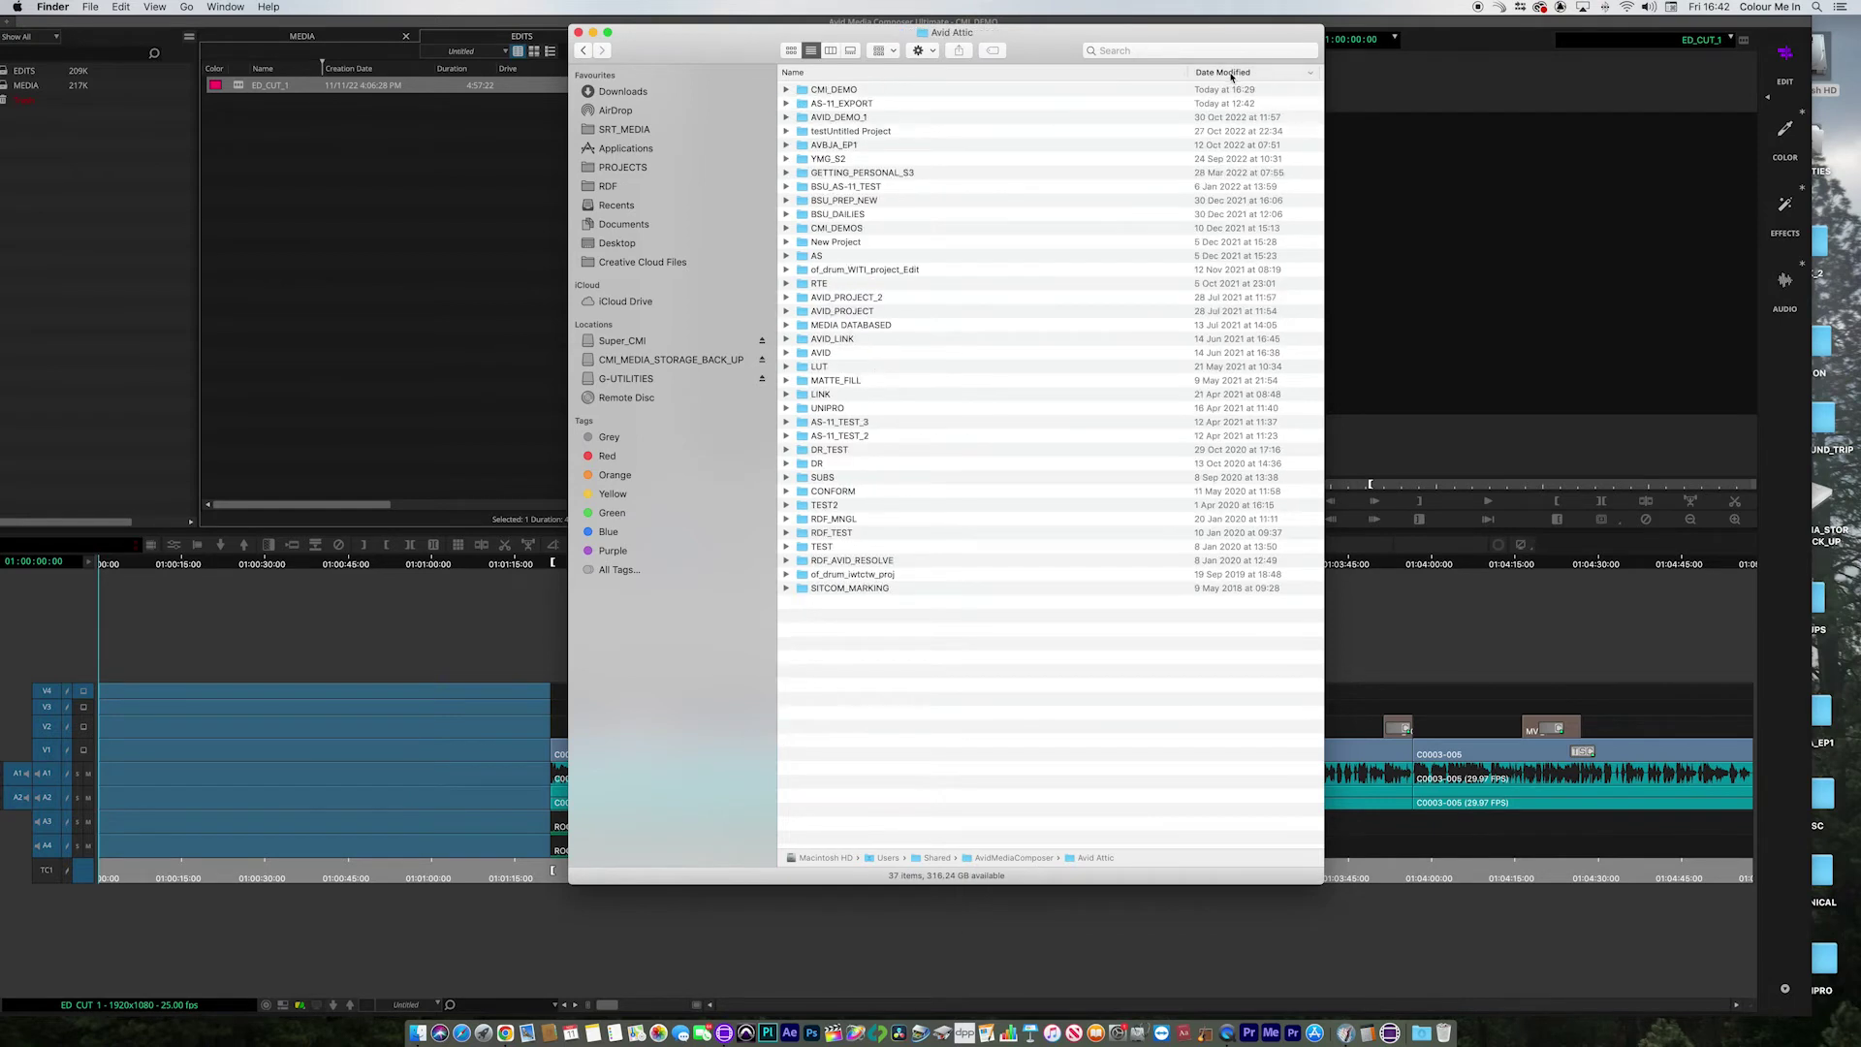
- Expand CMI_DEMO's Bins › EDITS to list EDITS.6 through EDITS.1 and select EDITS.4
click(787, 90)
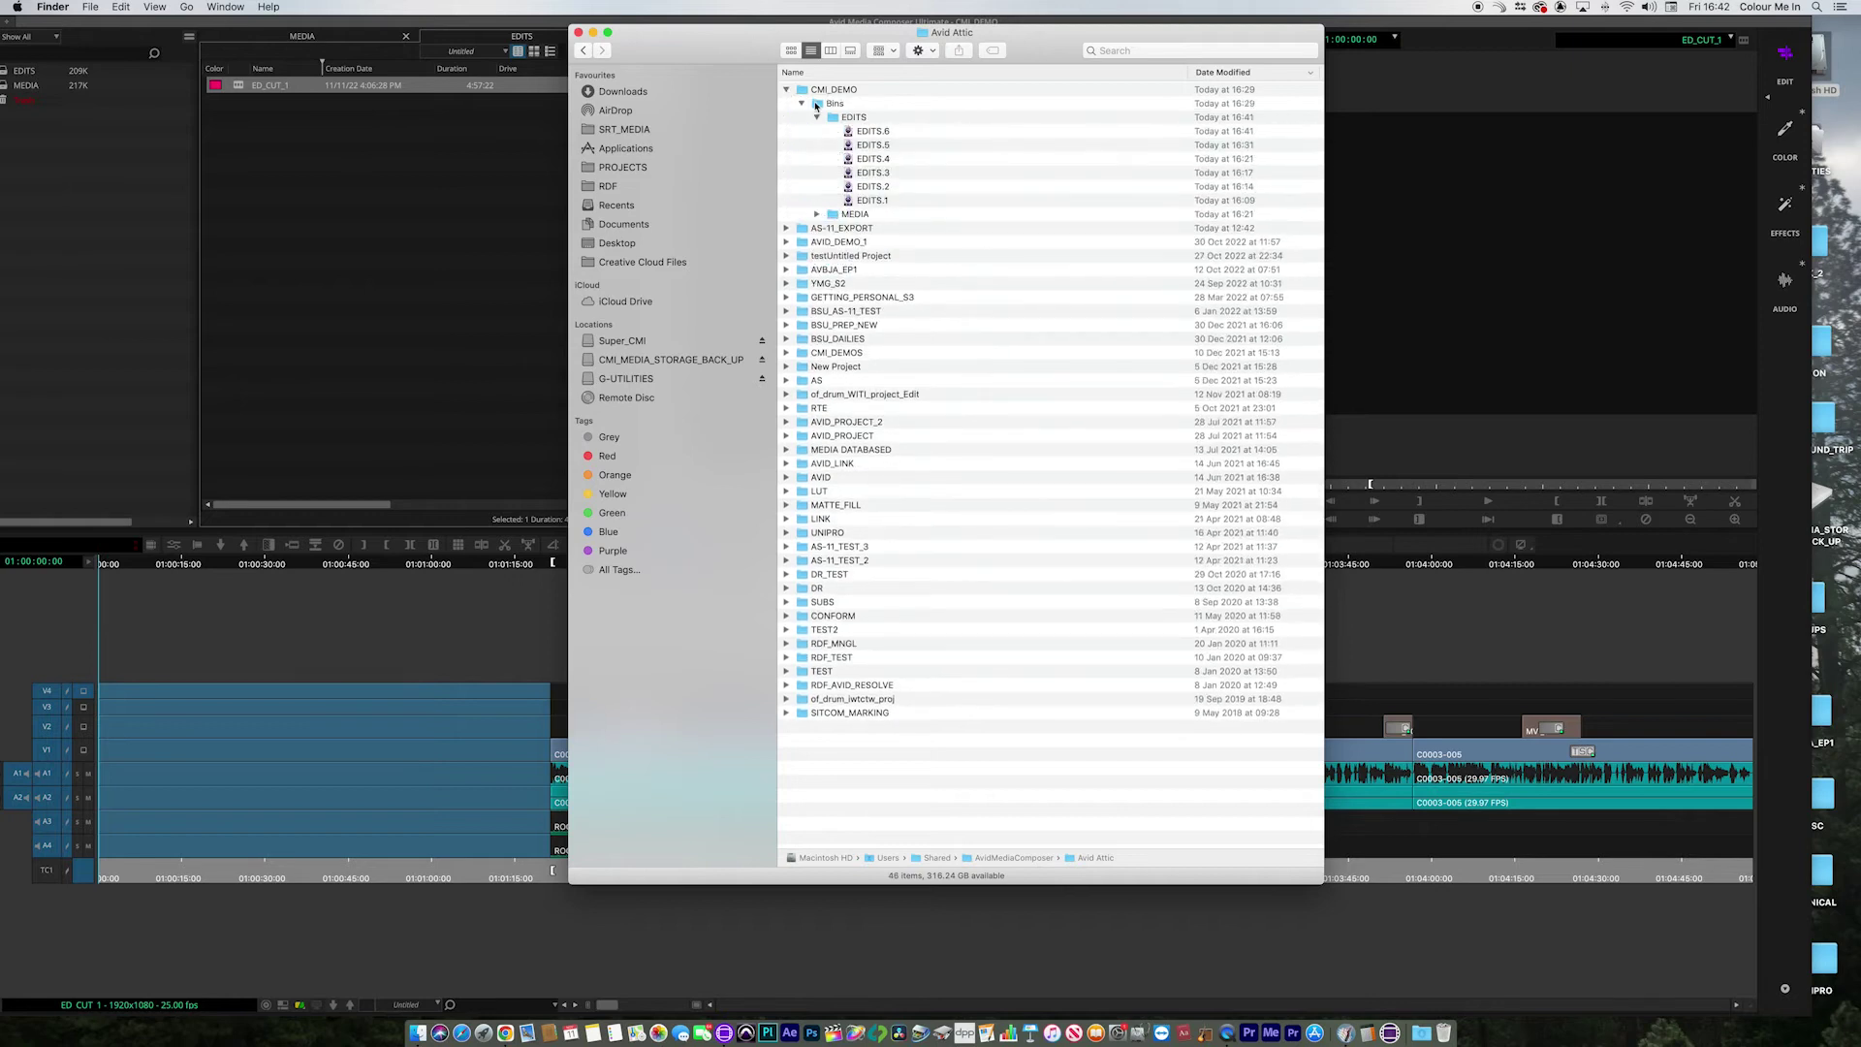
click(818, 117)
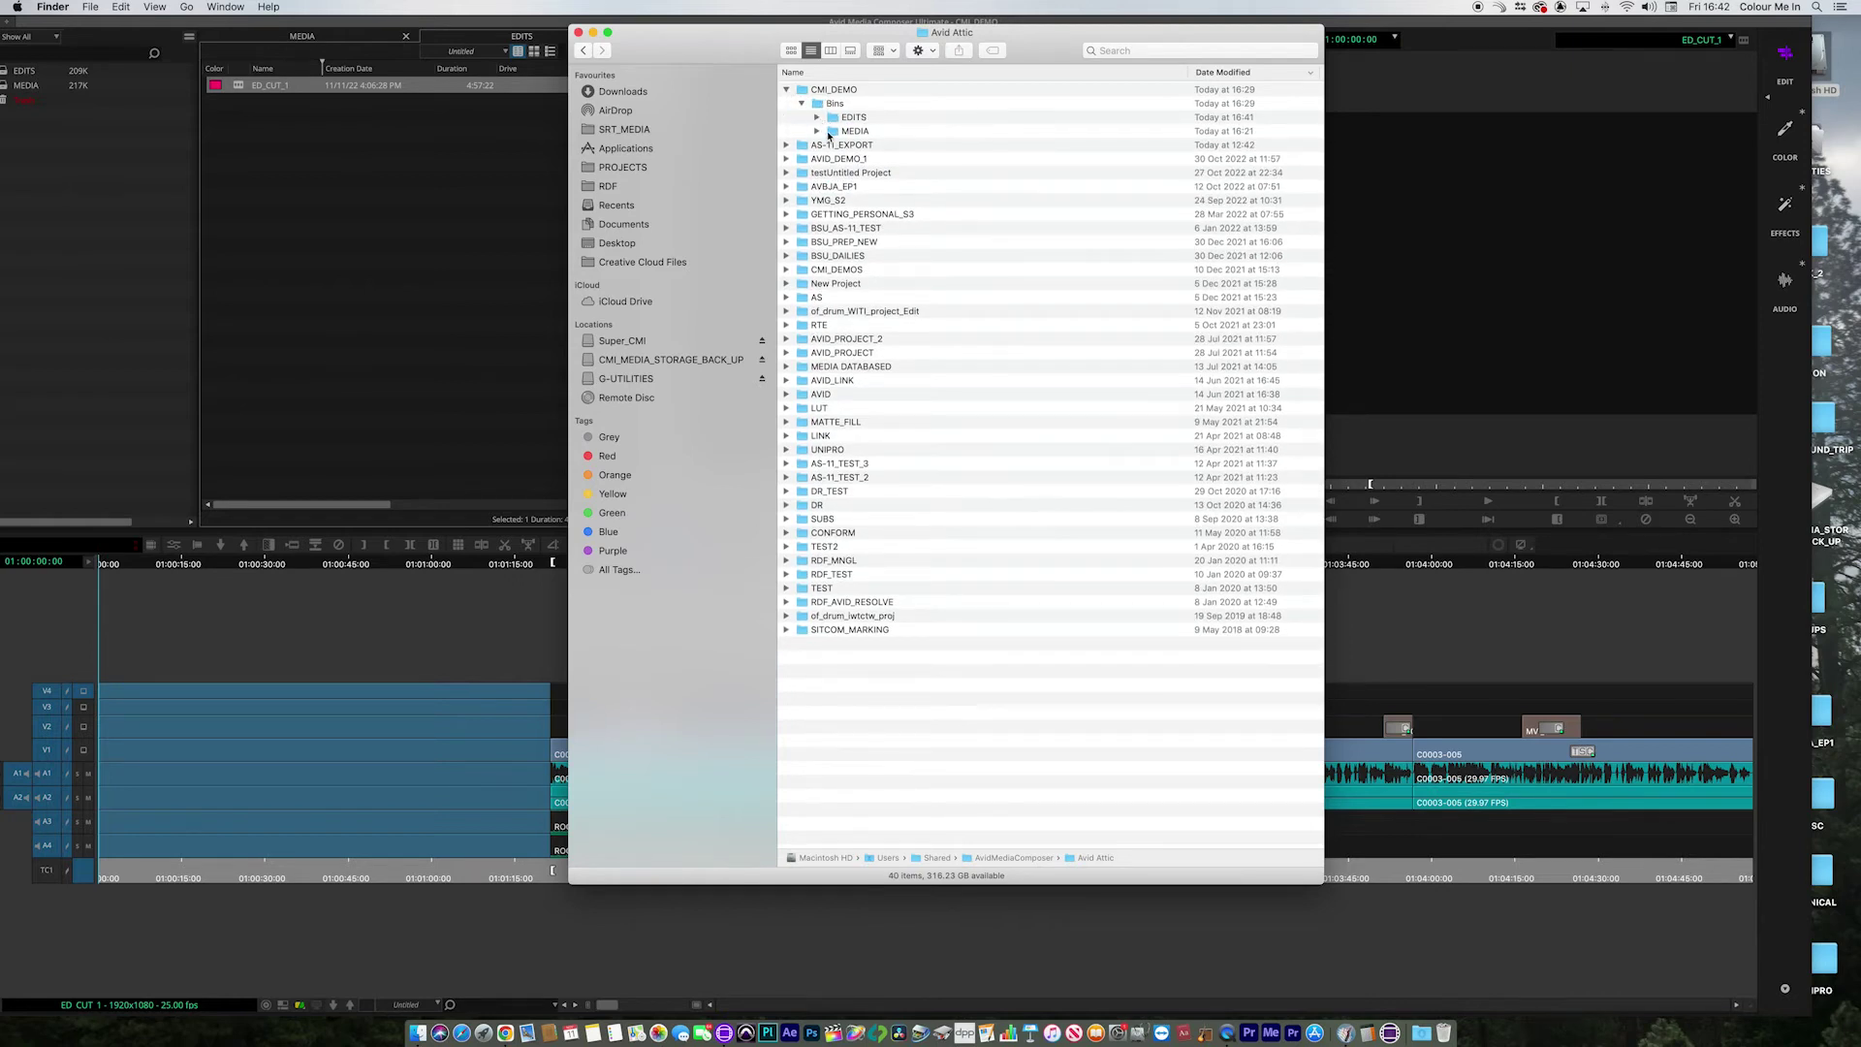
click(817, 131)
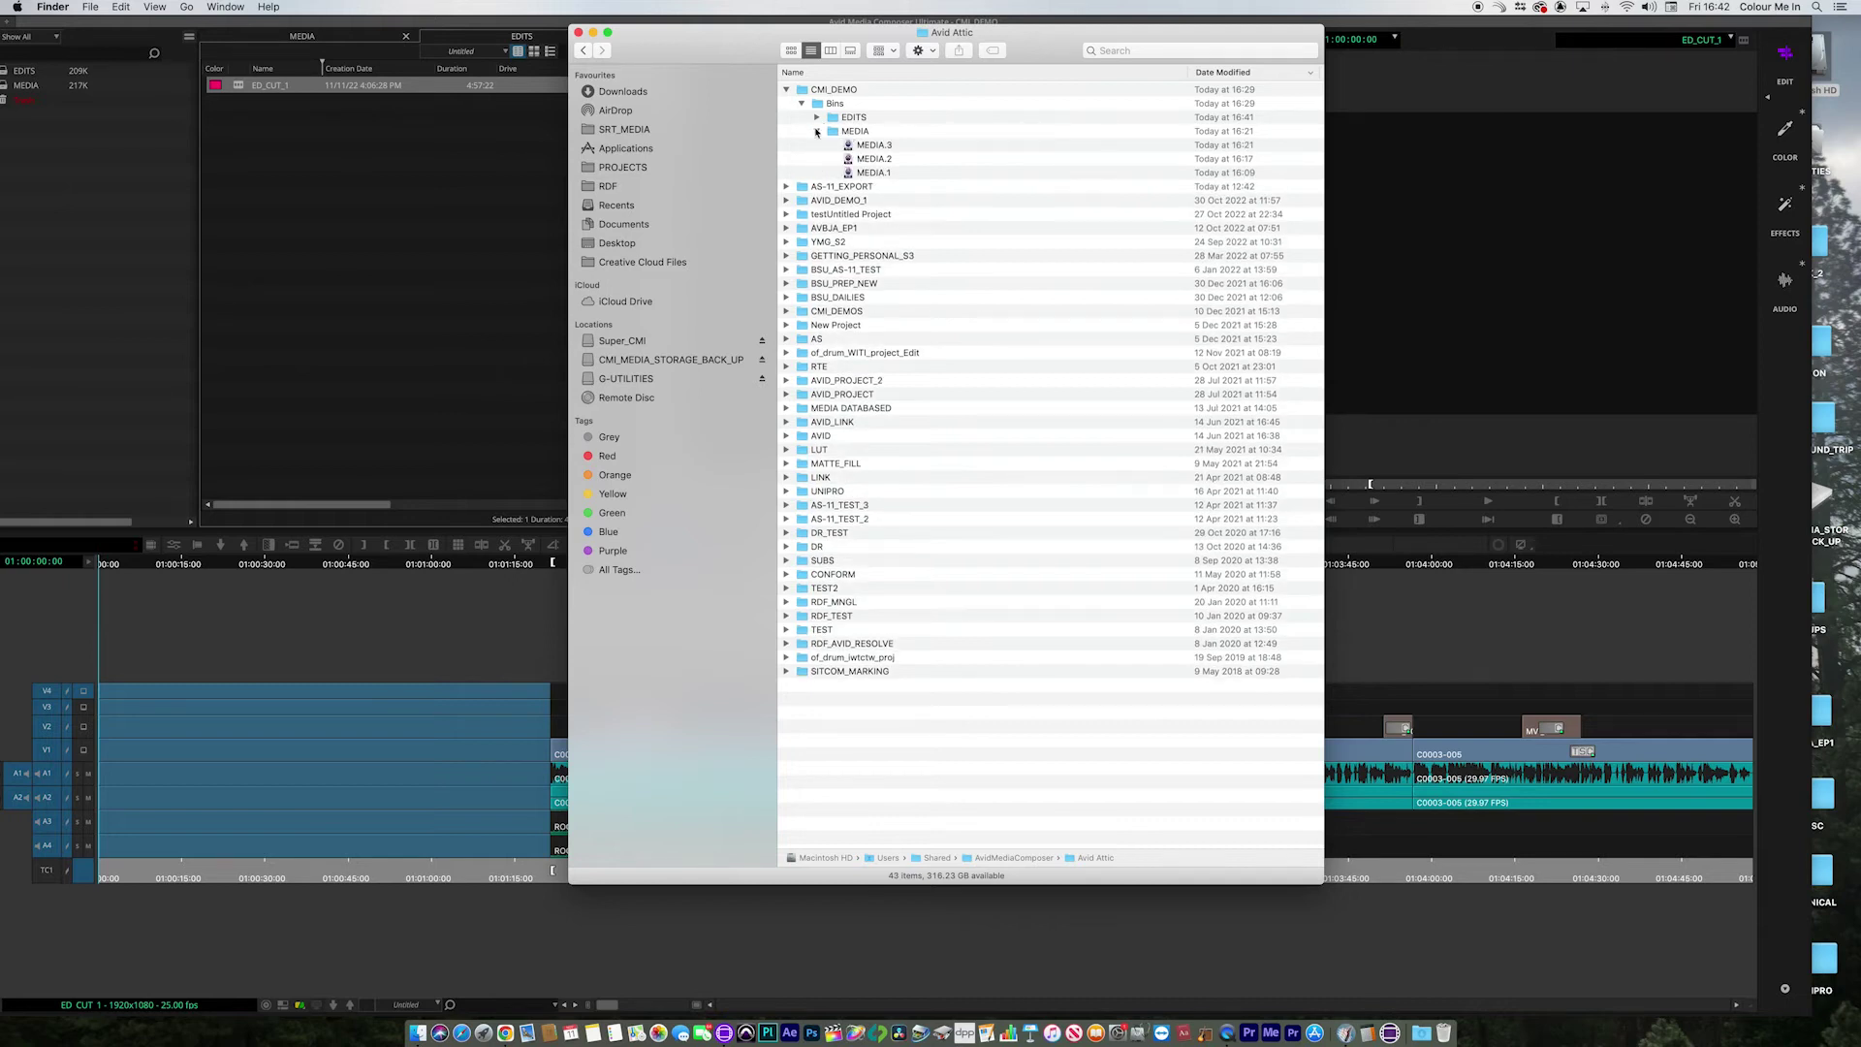
click(817, 131)
click(817, 118)
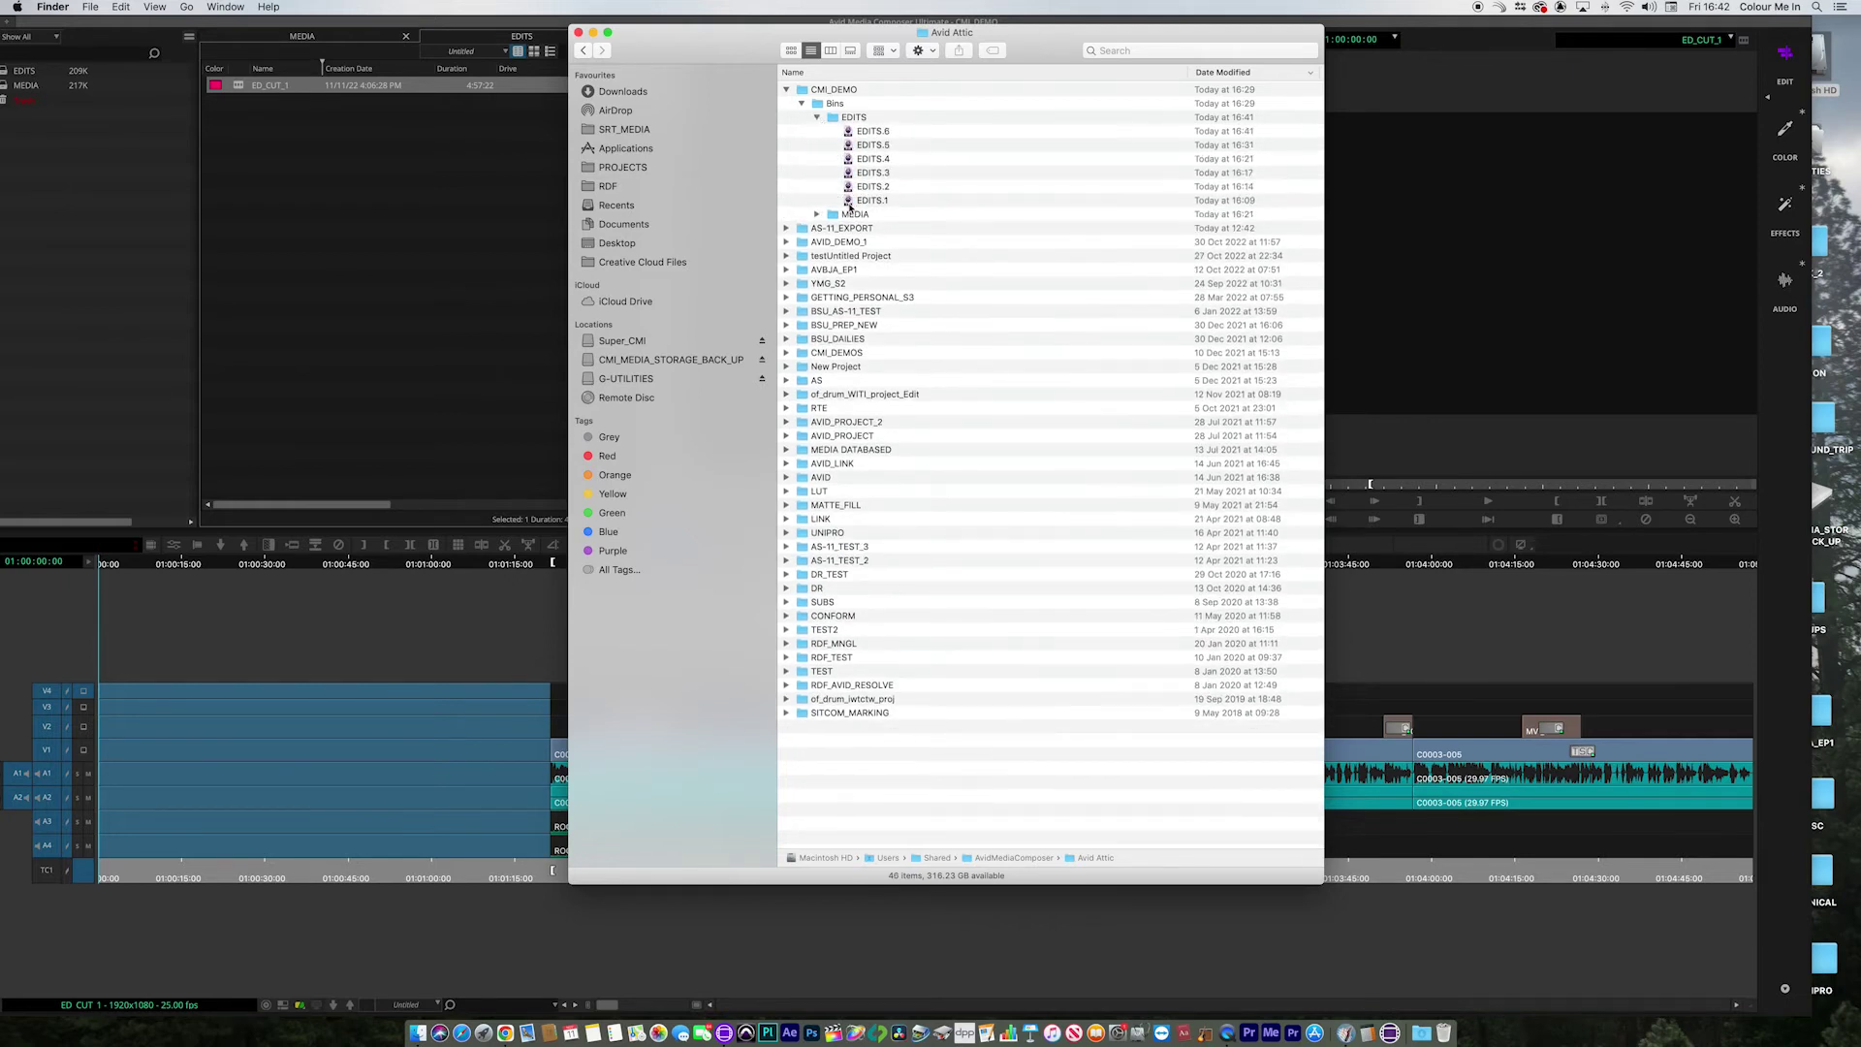
click(872, 131)
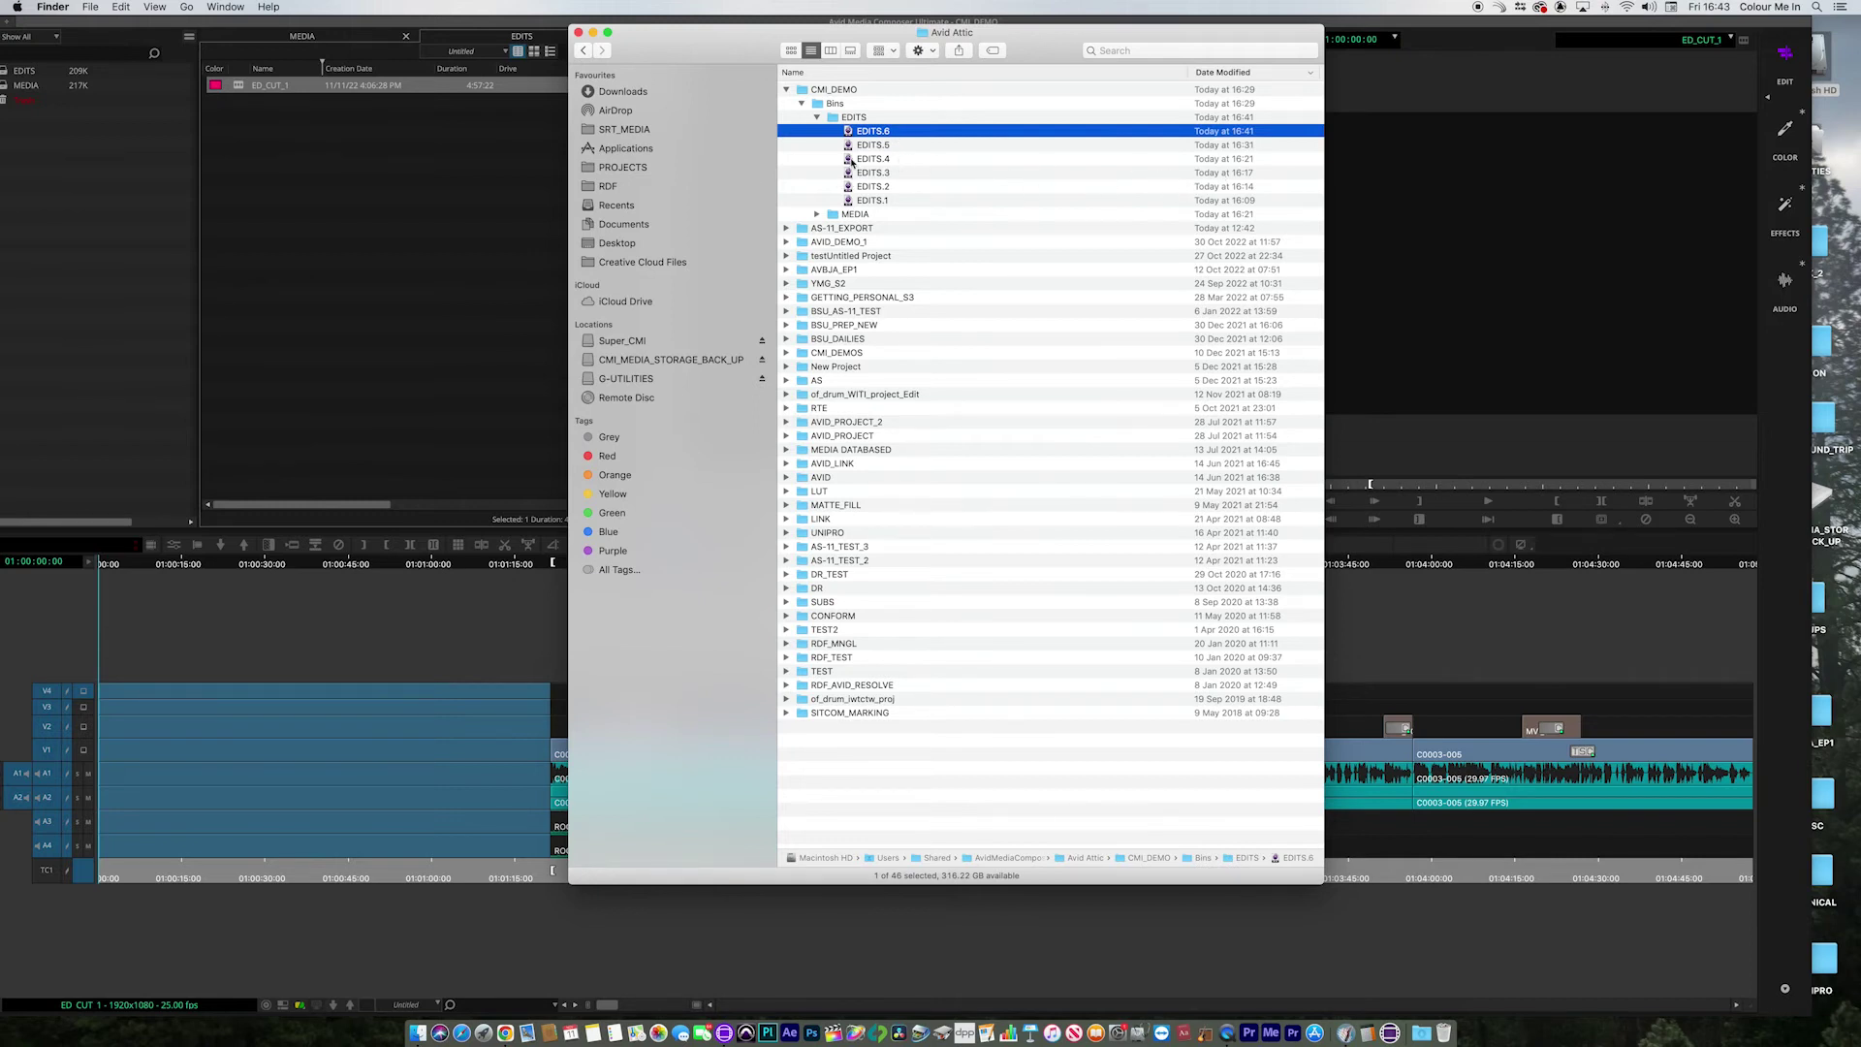
click(851, 160)
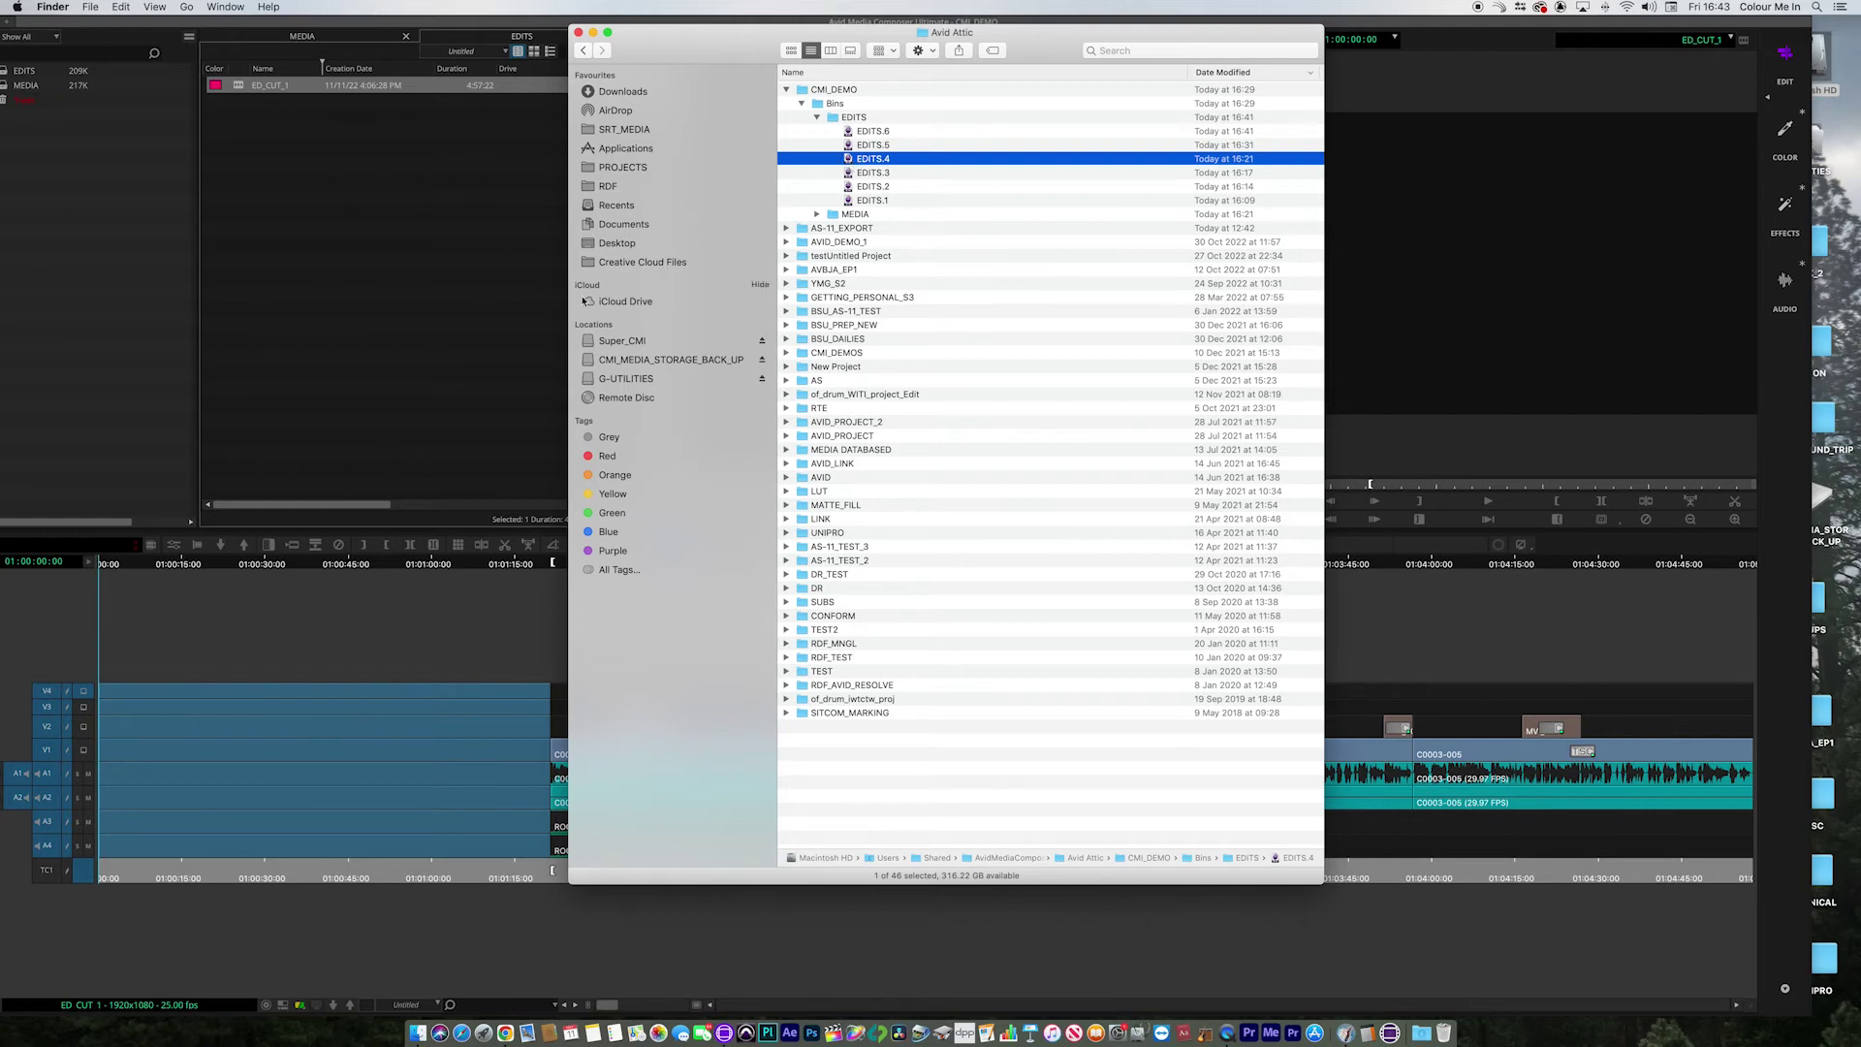
- Duplicate the EDITS.4 backup and drag the EDITS.4 copy onto the desktop
key(alt+super+h)
drag(969, 32, 952, 32)
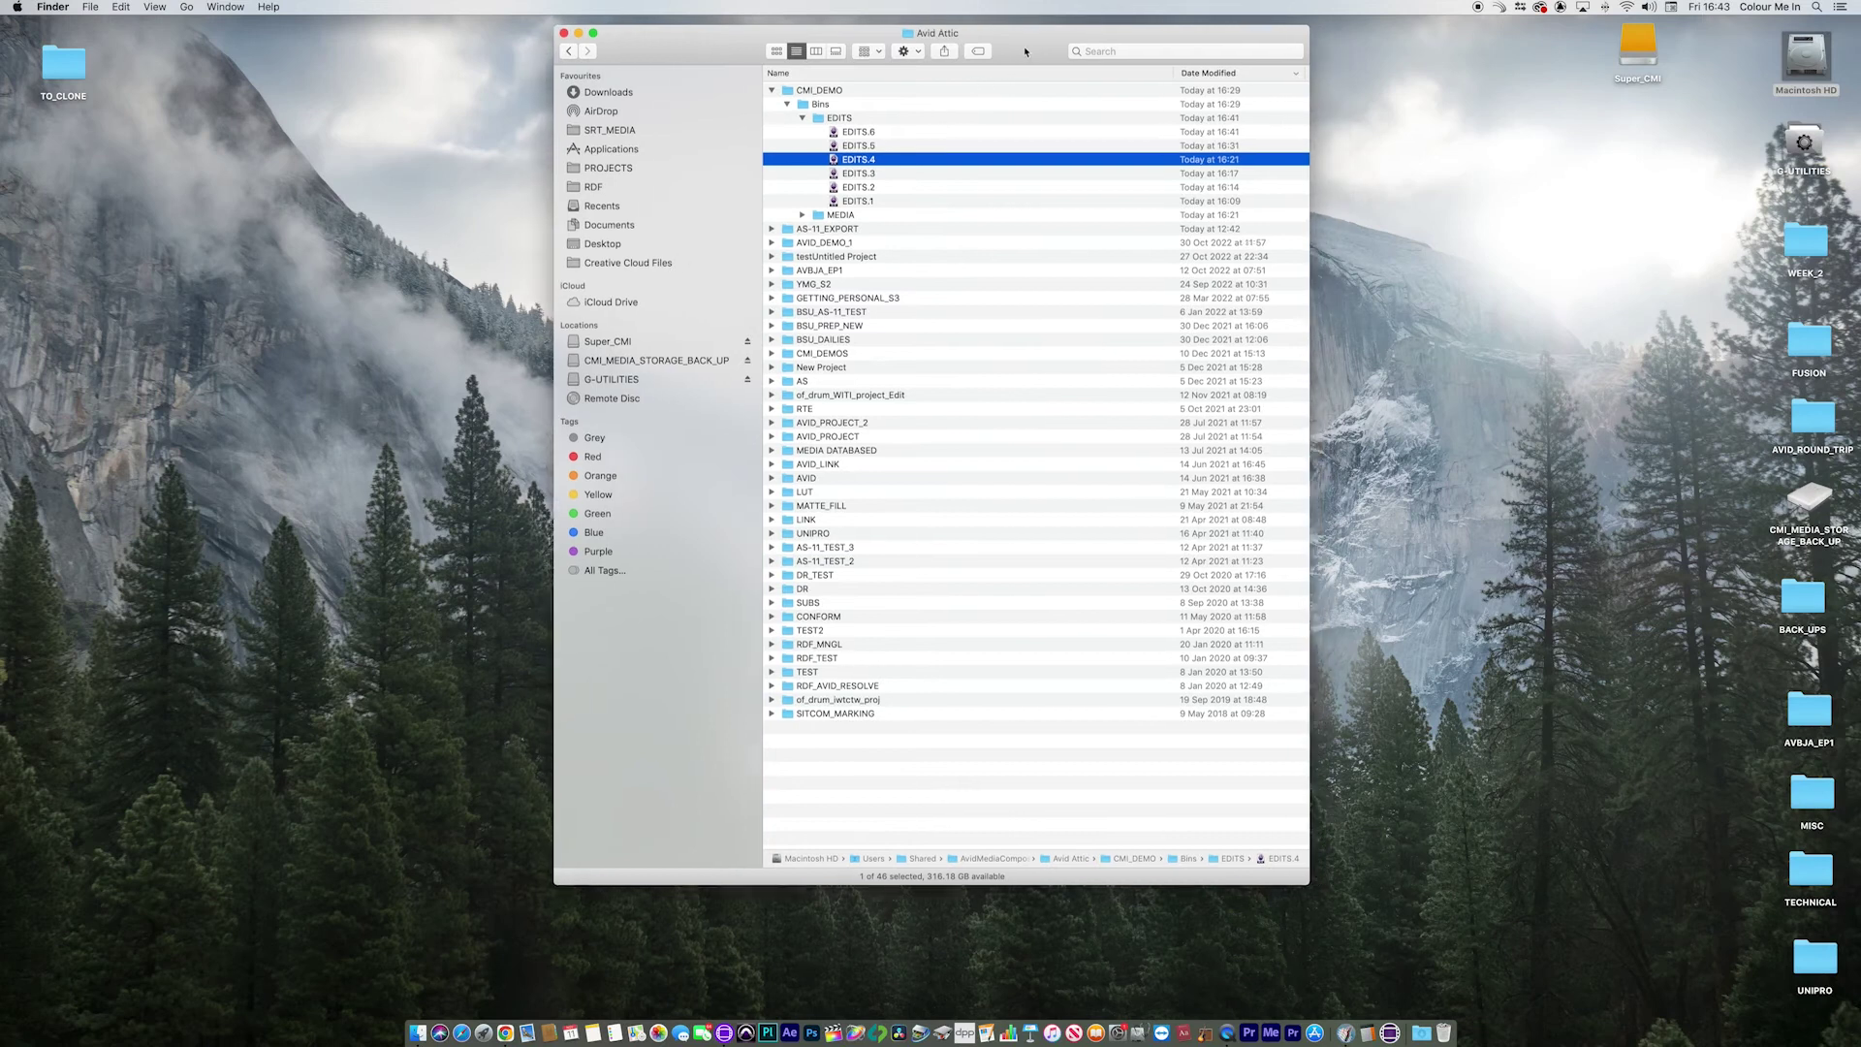
right_click(830, 158)
click(906, 269)
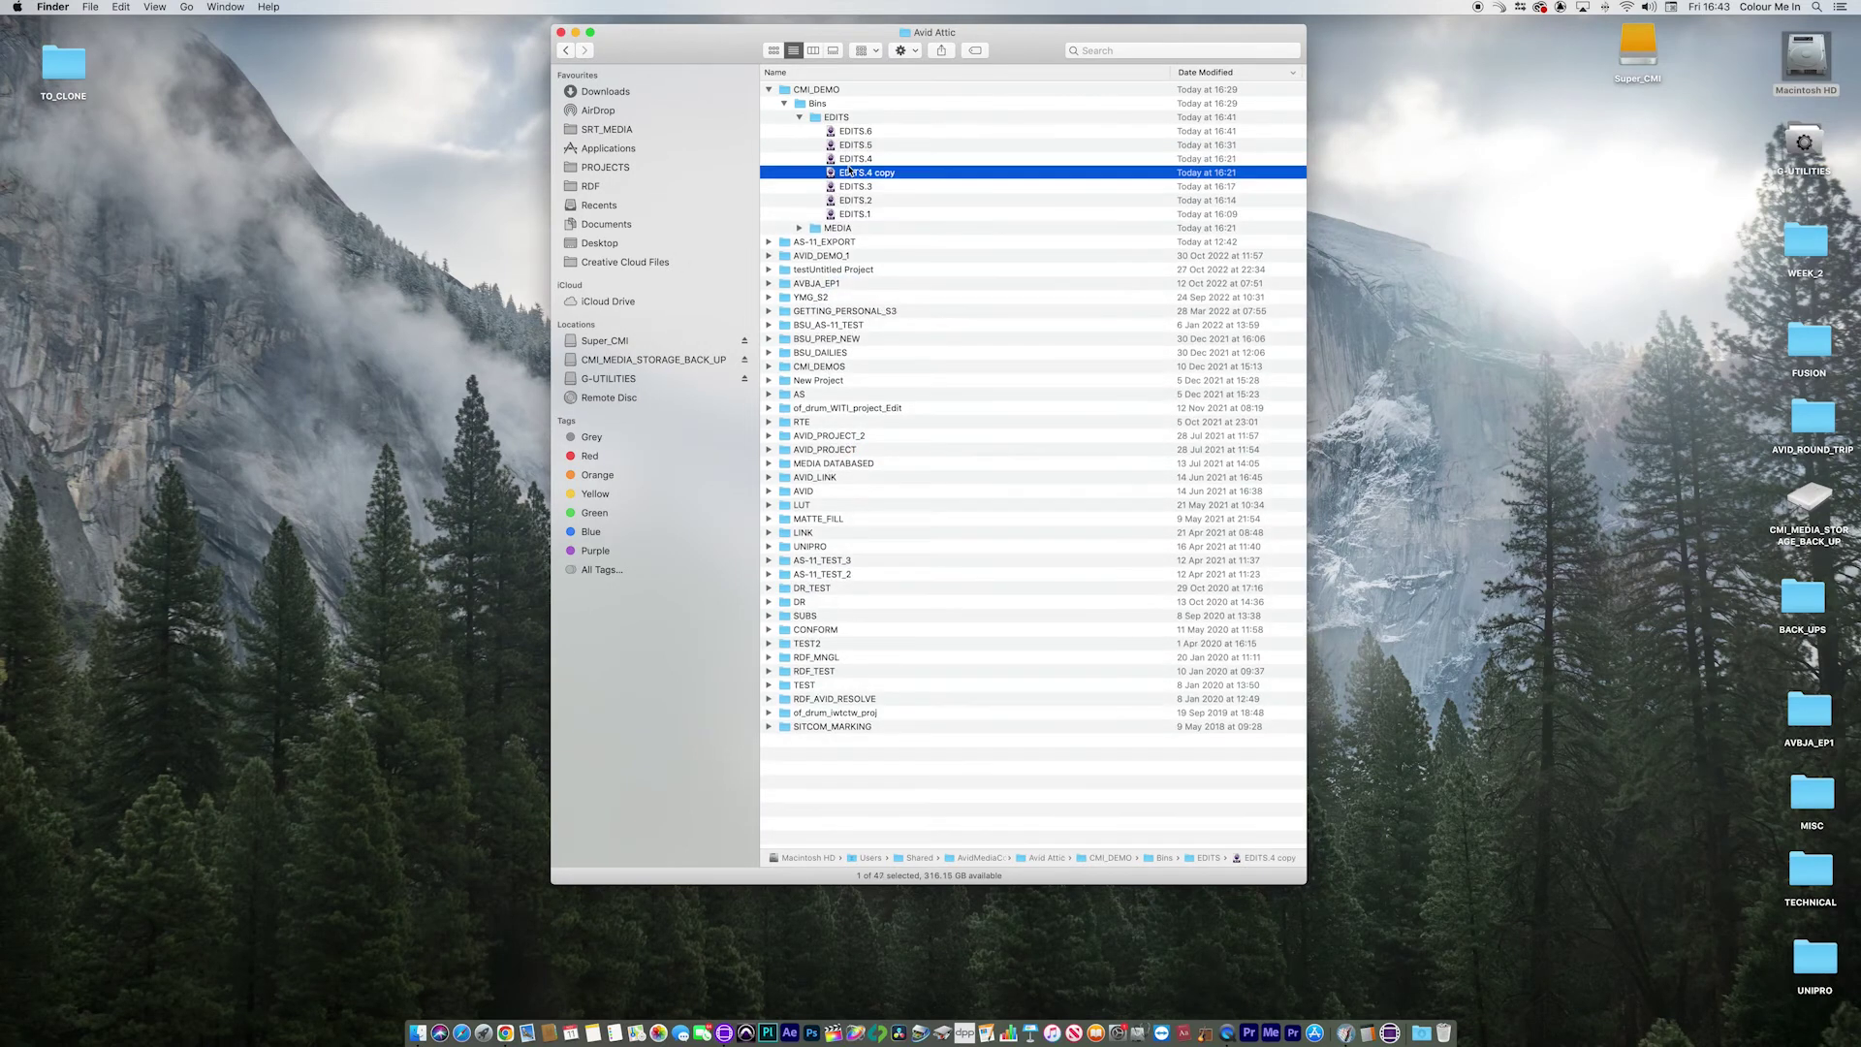
drag(837, 174, 1621, 262)
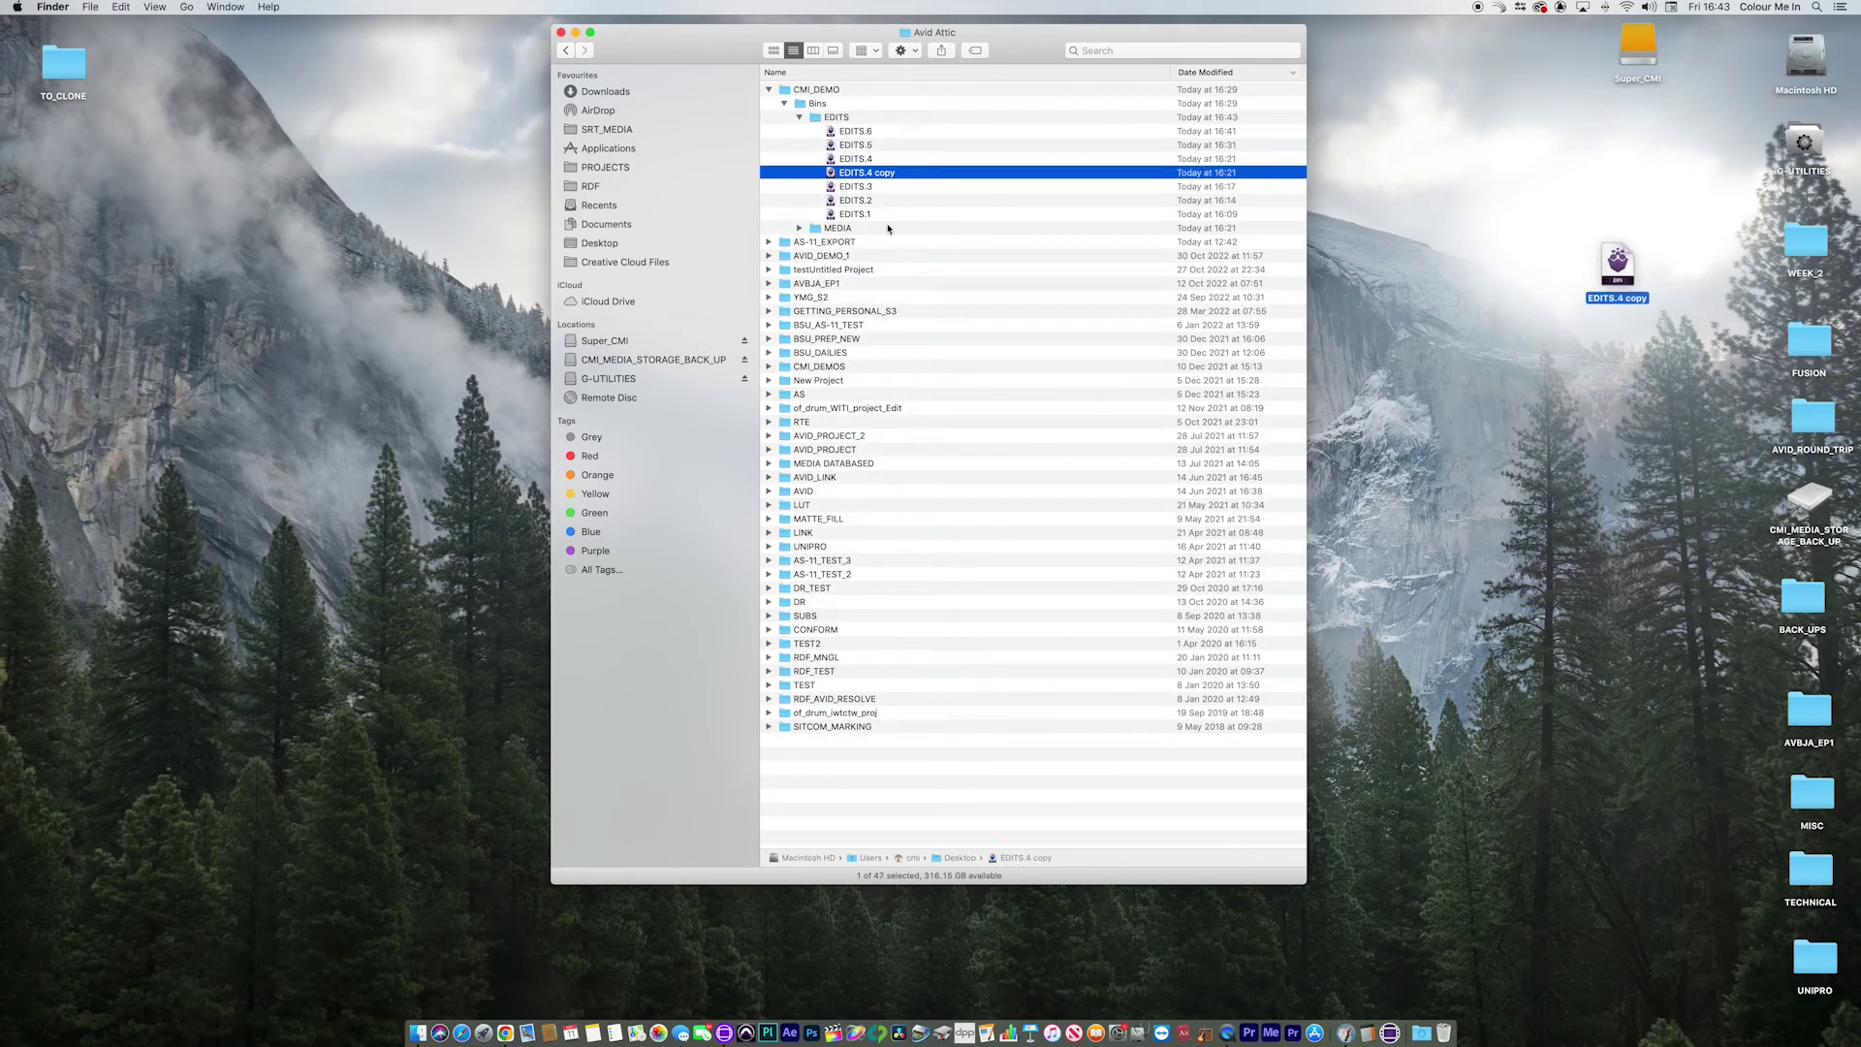
- Close the Avid Attic window and reposition EDITS.4 copy on the desktop
click(839, 159)
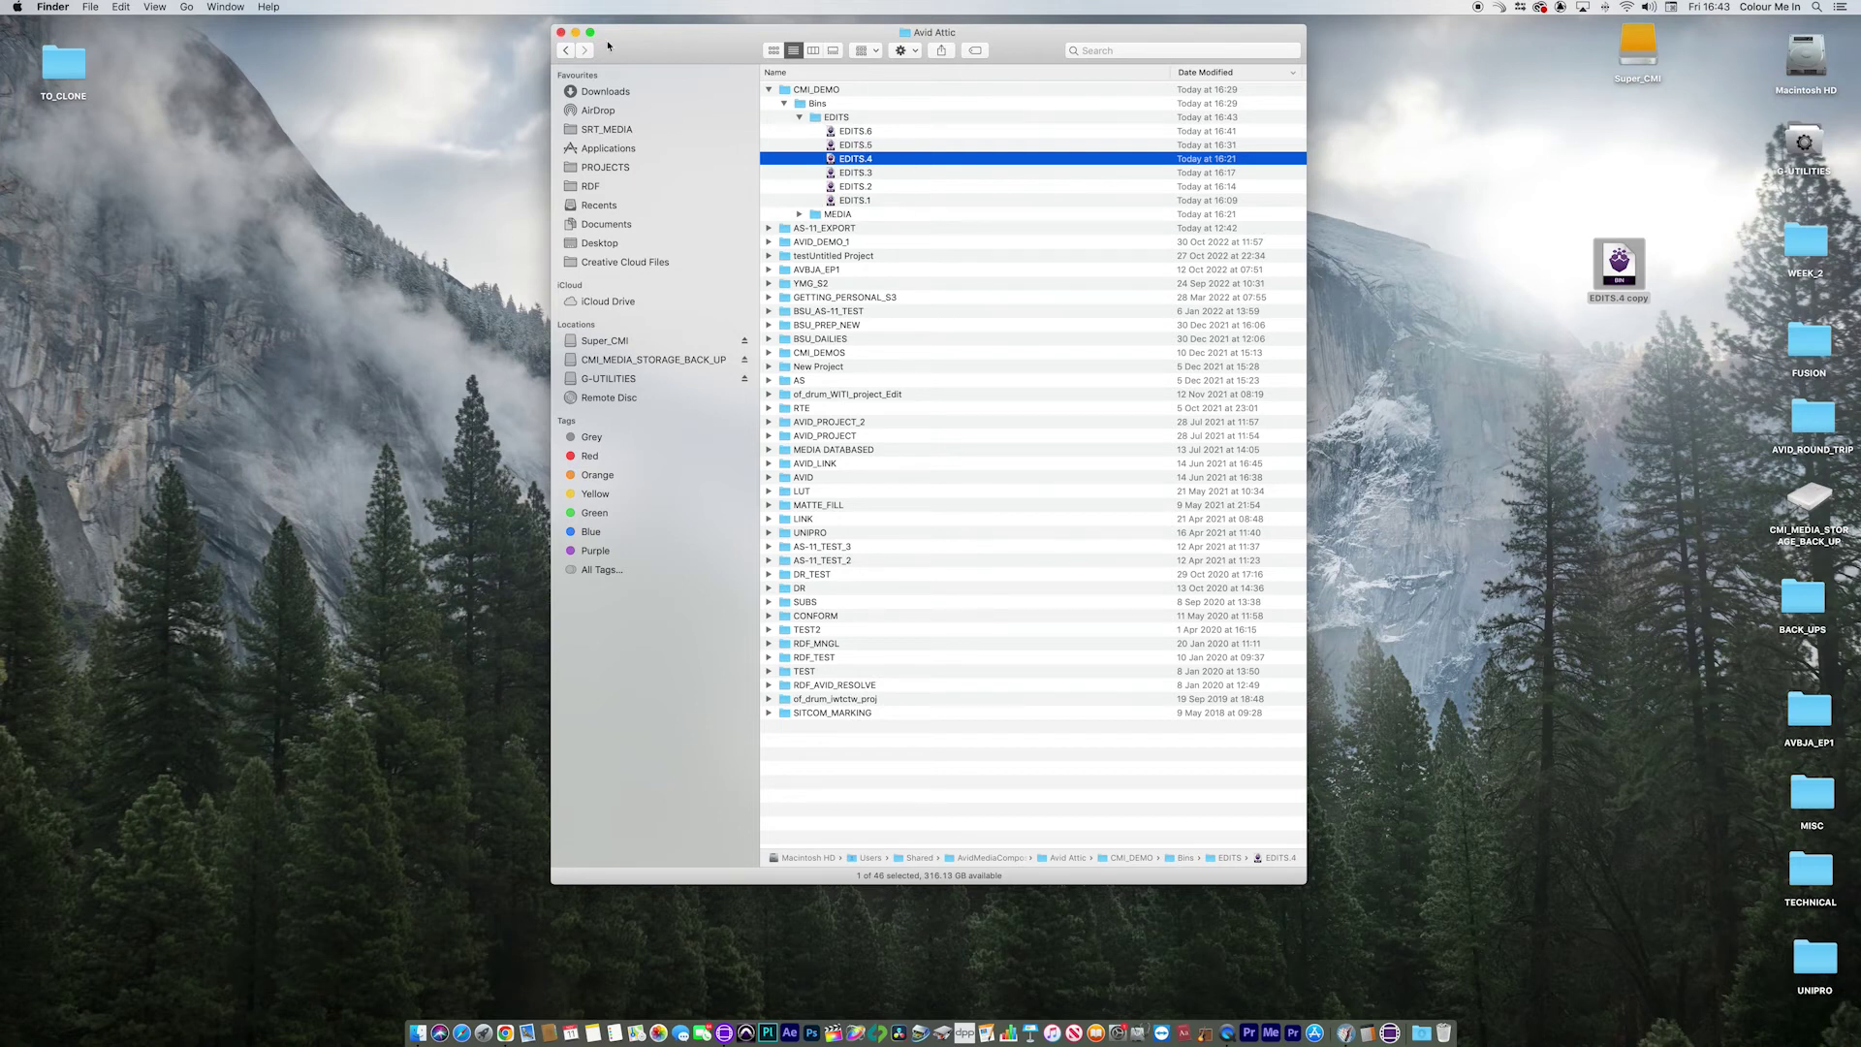
click(560, 32)
drag(1628, 281, 1598, 325)
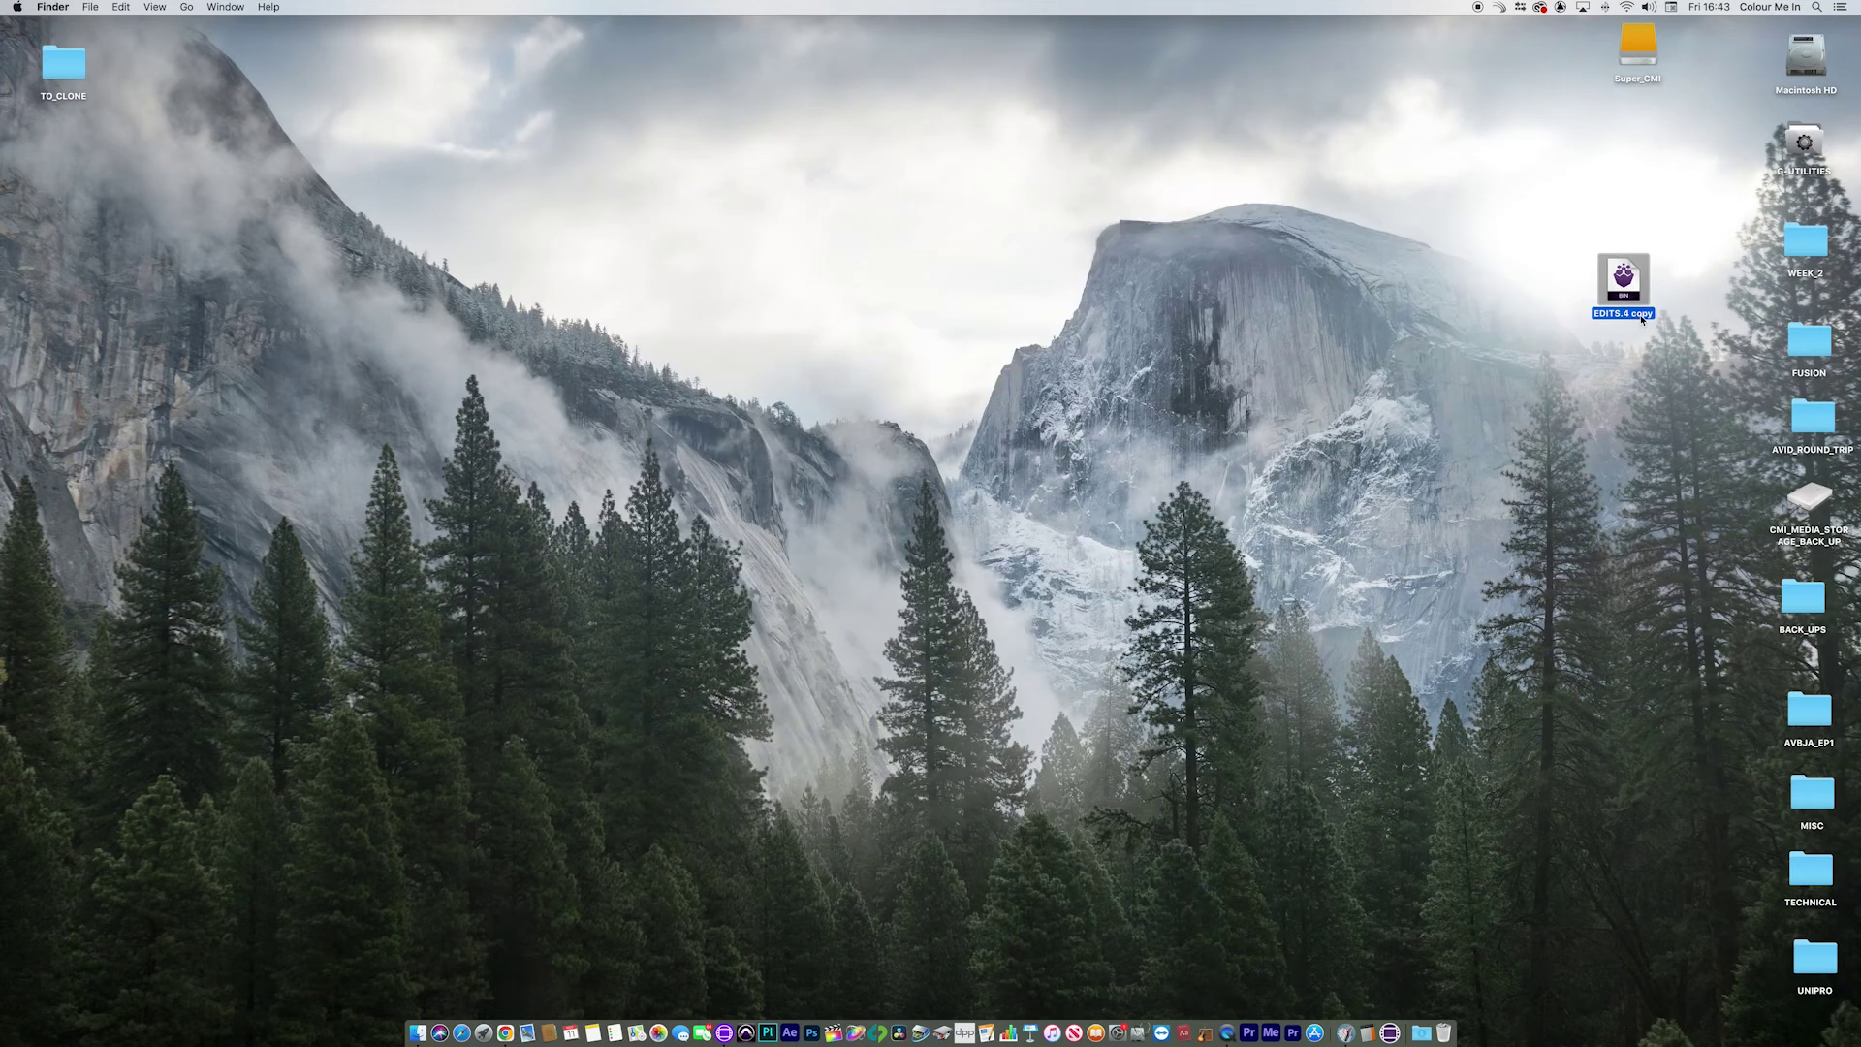
- Rename 'EDITS.4 copy' to 'EDITS.4.avb', confirming the added .avb extension
click(1638, 315)
key(BackSpace)
key(BackSpace)
key(BackSpace)
key(BackSpace)
key(BackSpace)
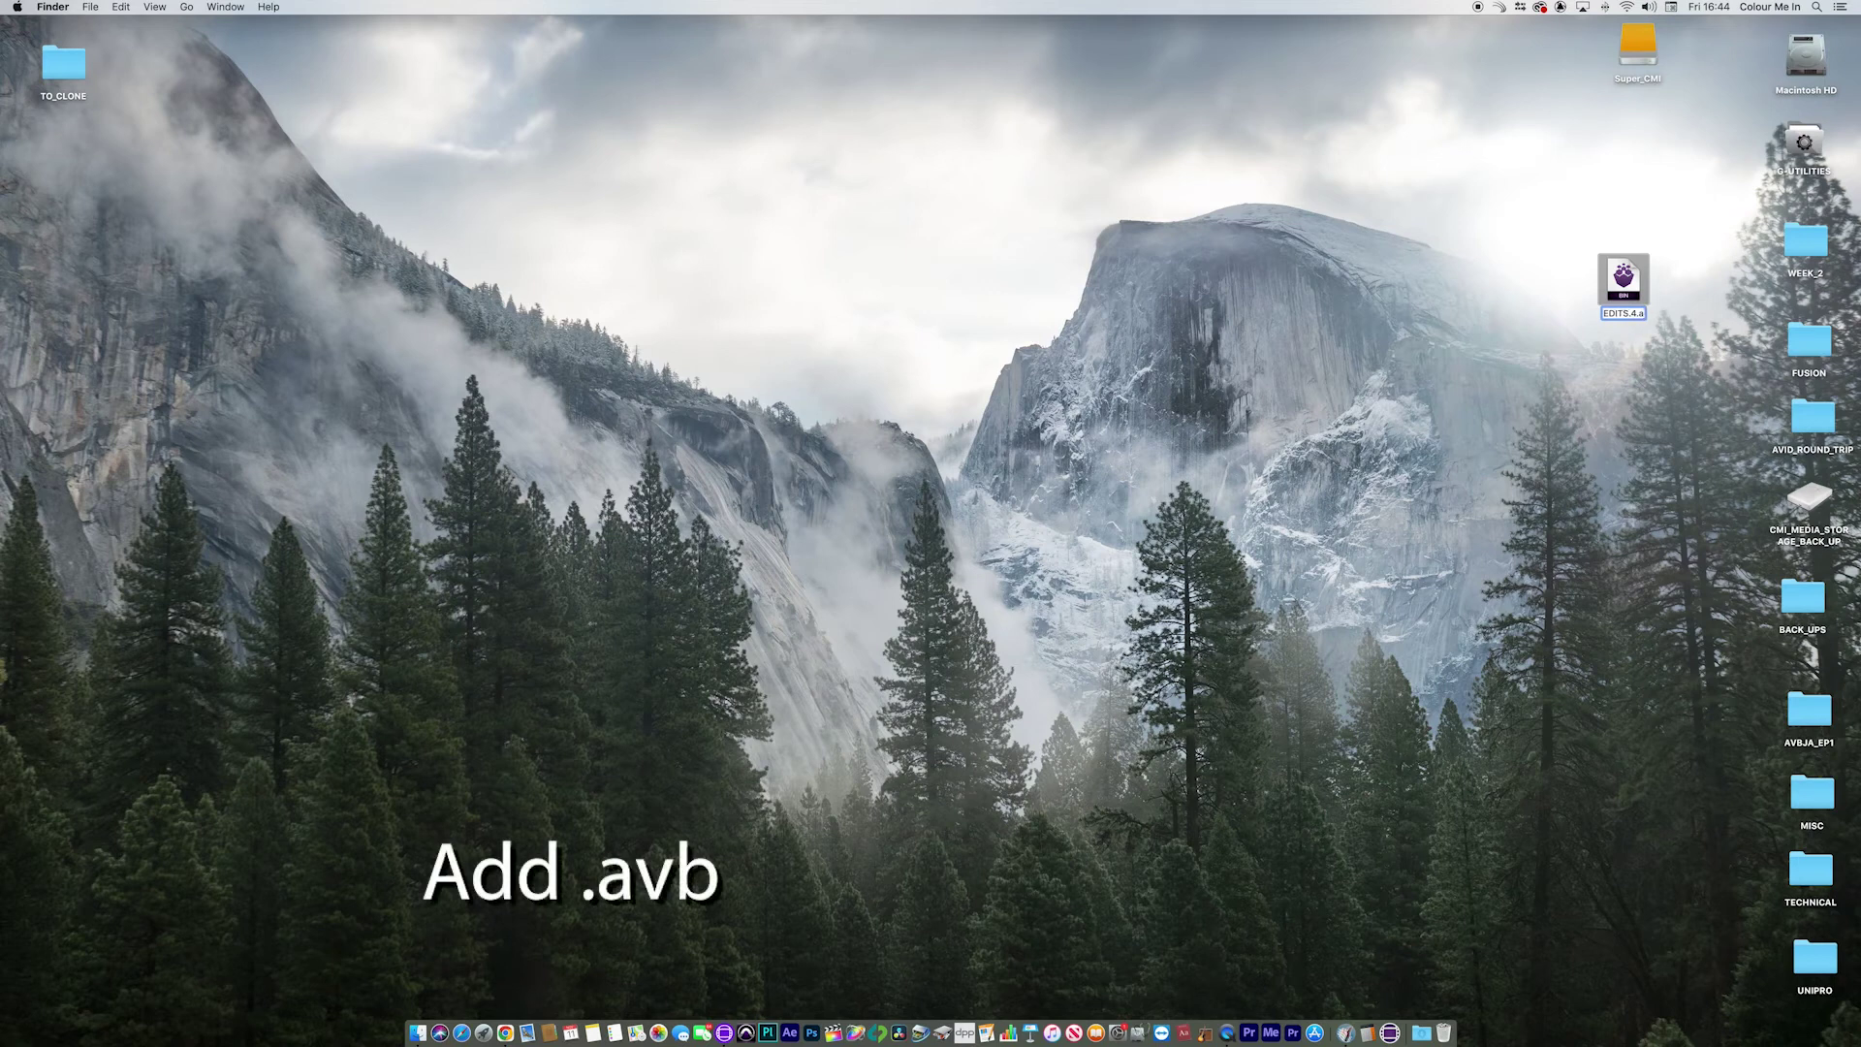
text(.avb)
key(Return)
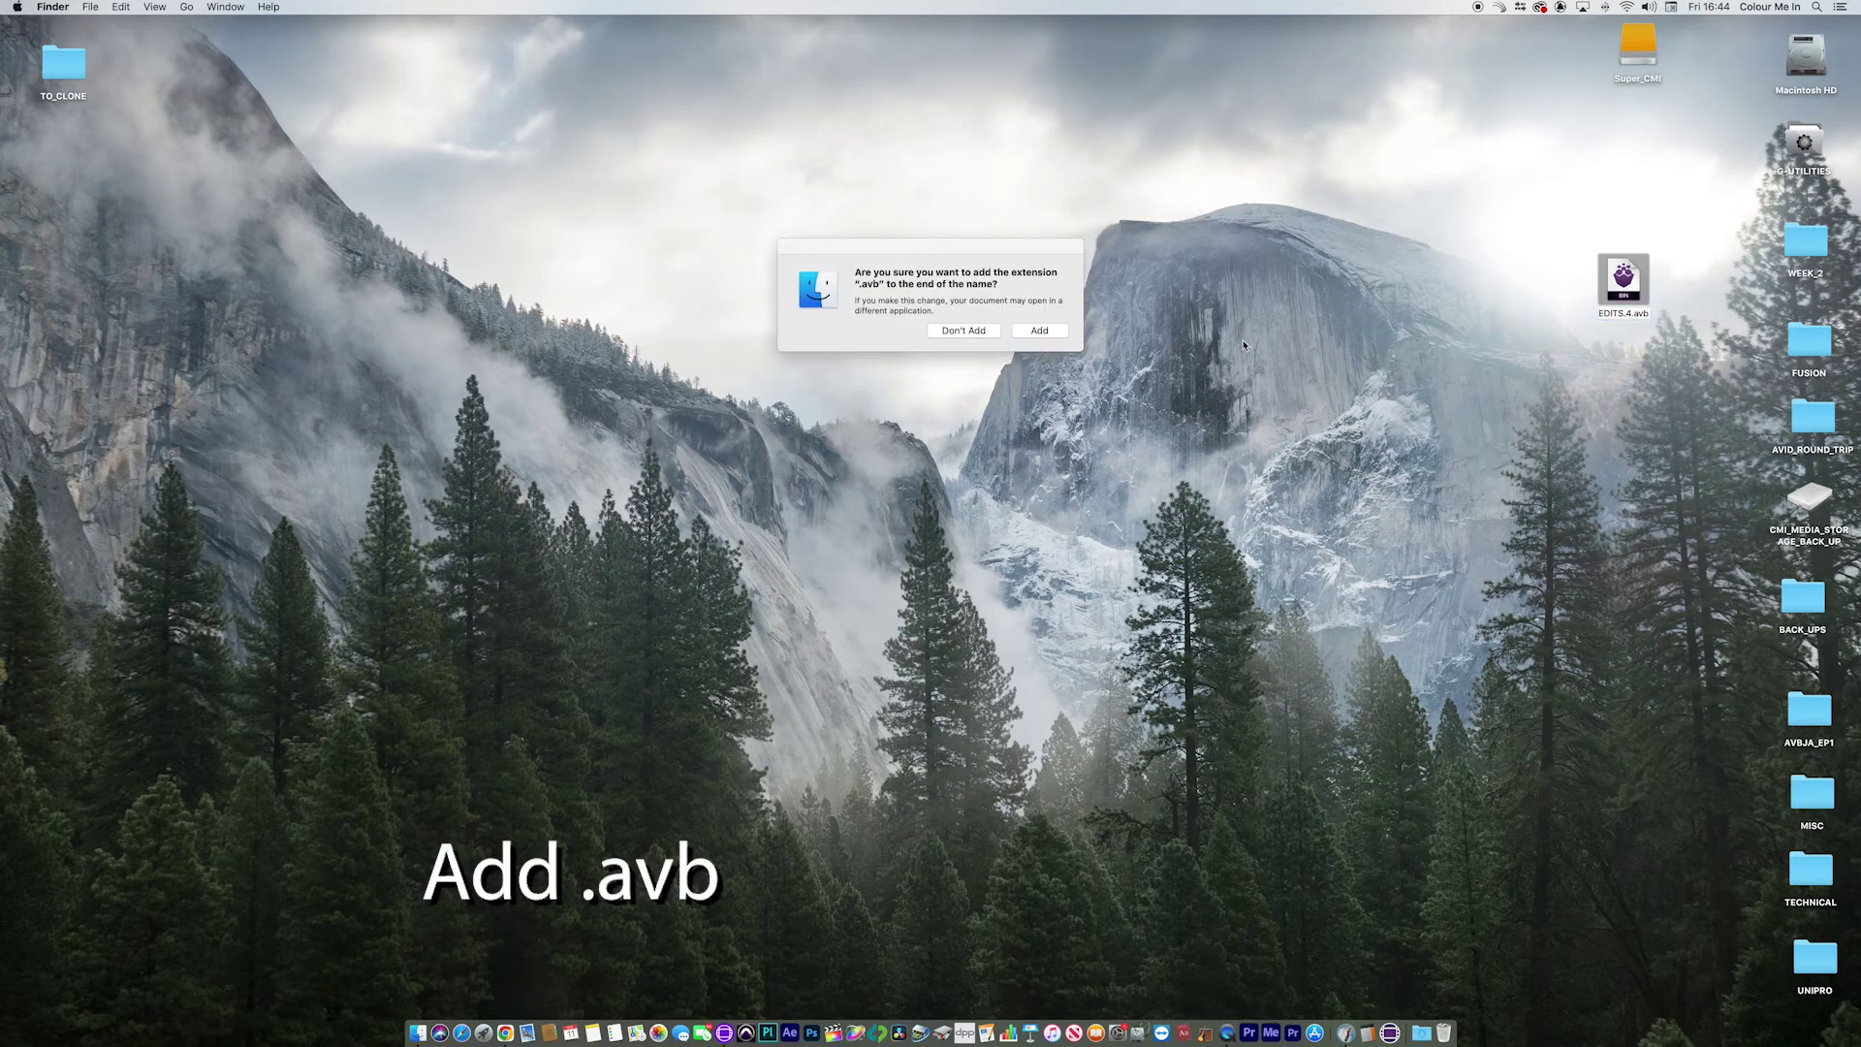
key(Return)
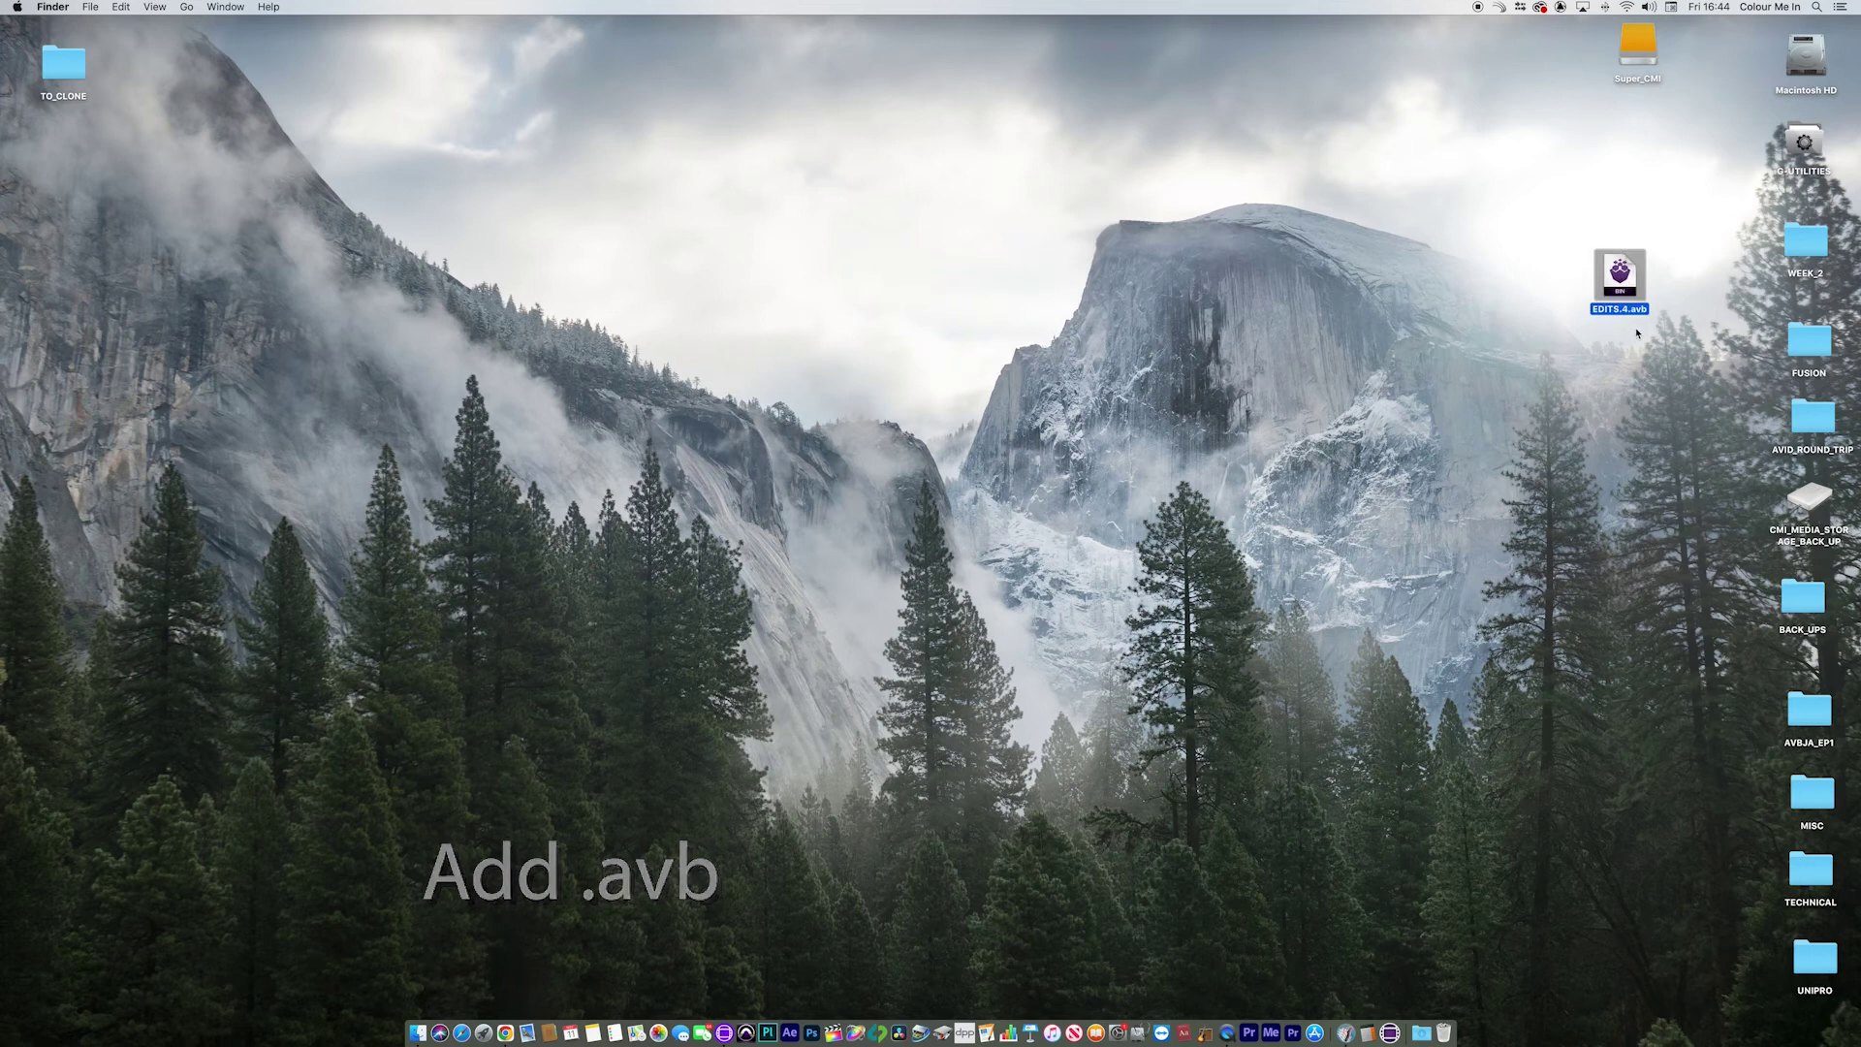
drag(1607, 284, 1625, 312)
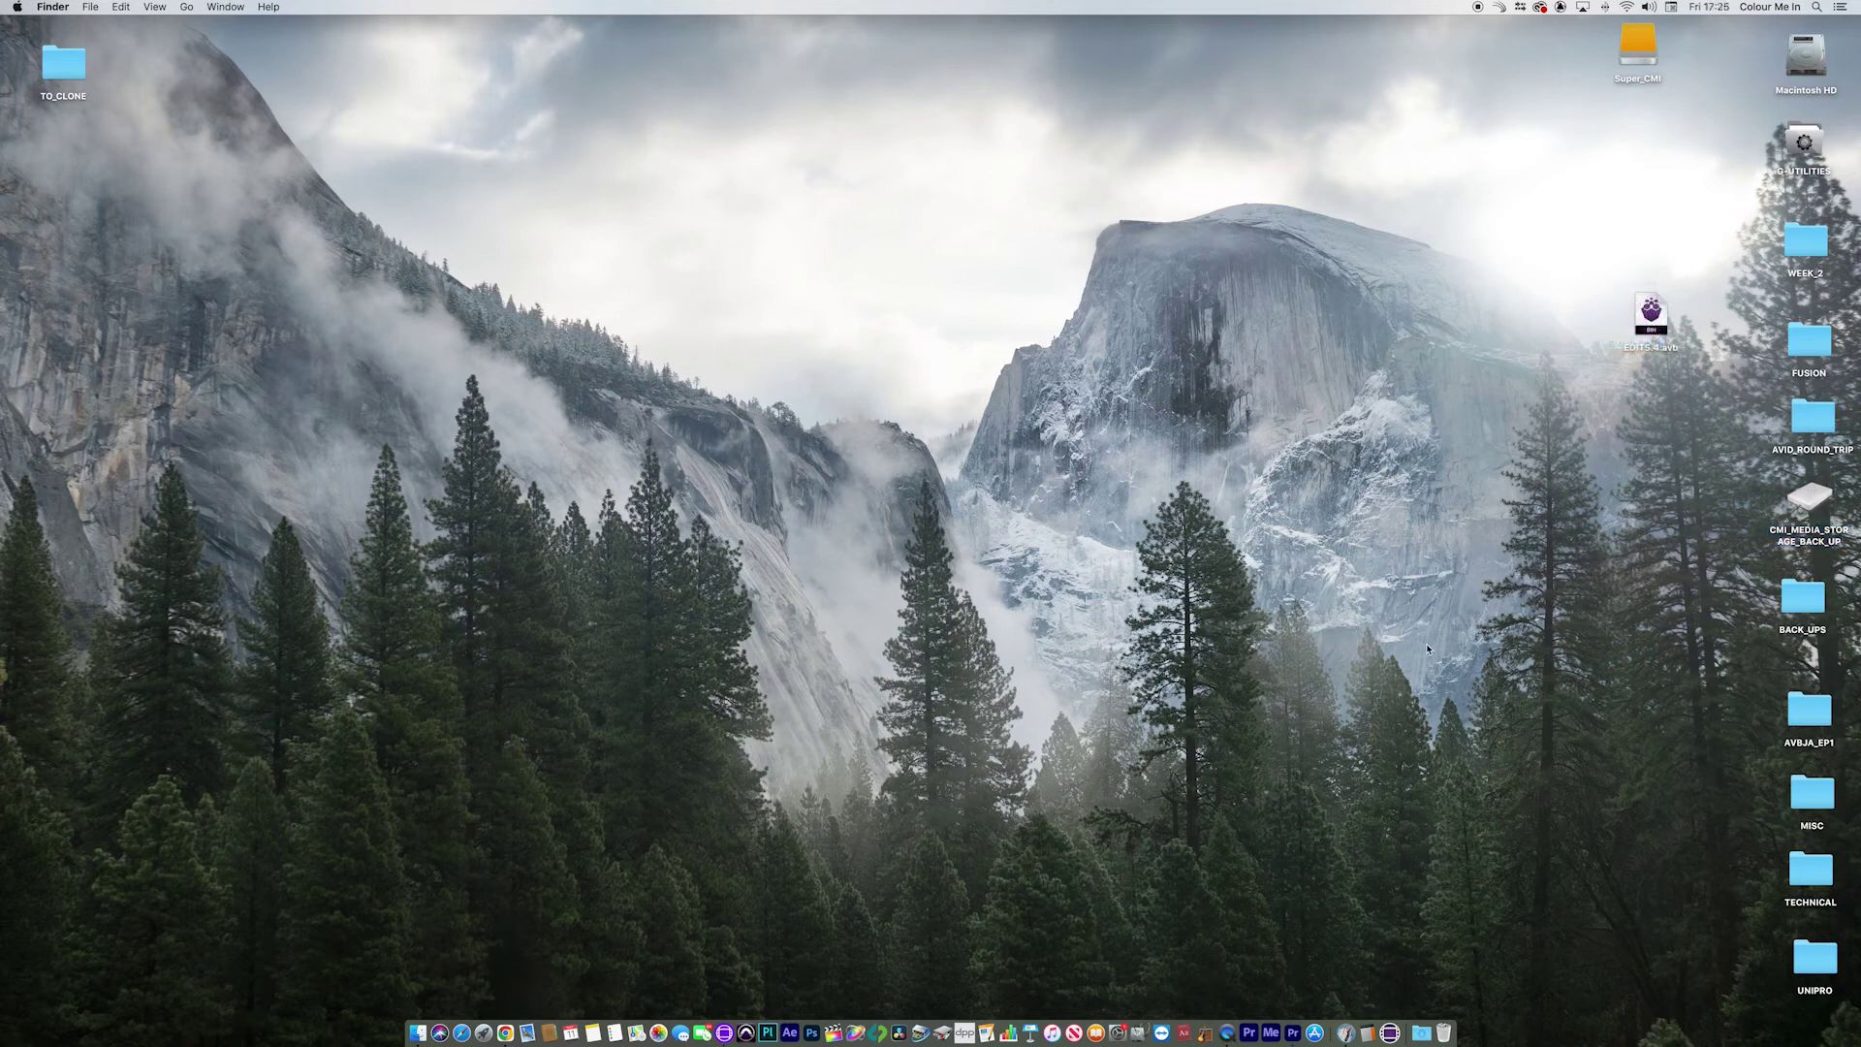
- Copy EDITS.4.avb into the backup drive's CMI_DEMO folder beside EDITS.avb and close the window
double_click(1810, 500)
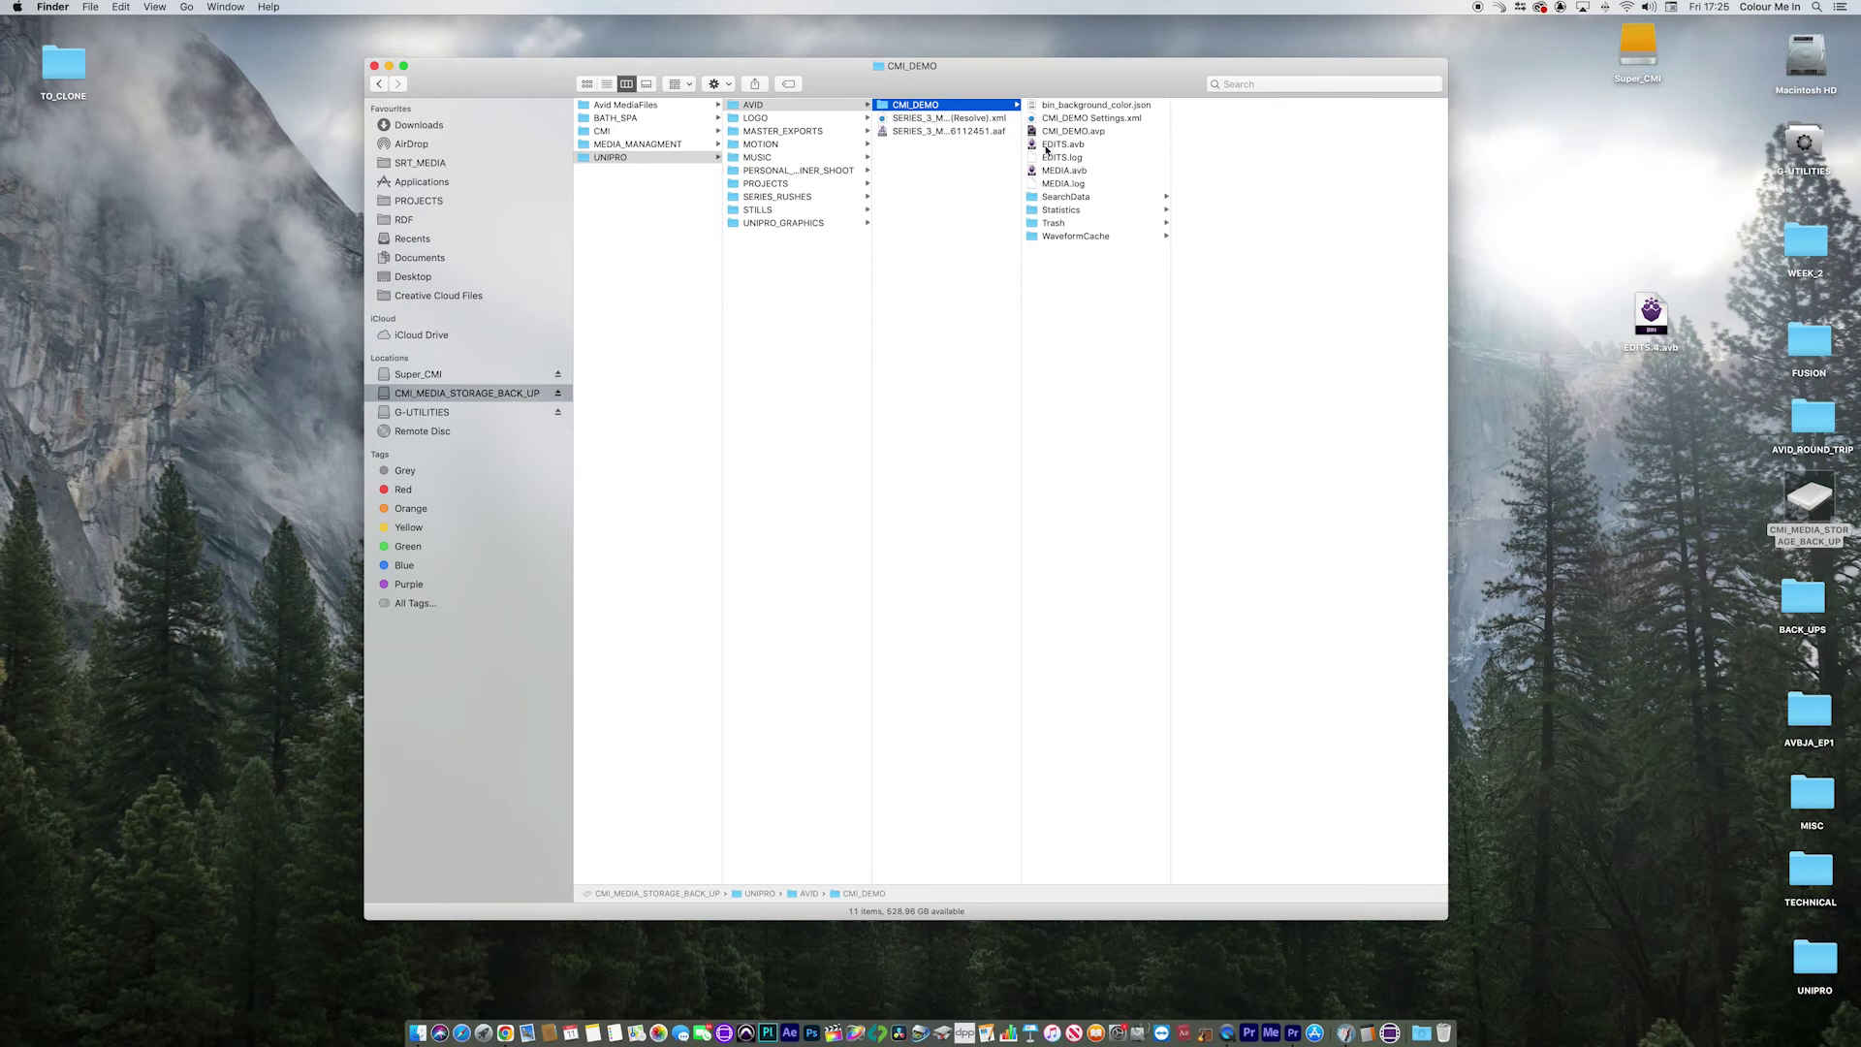
click(1037, 146)
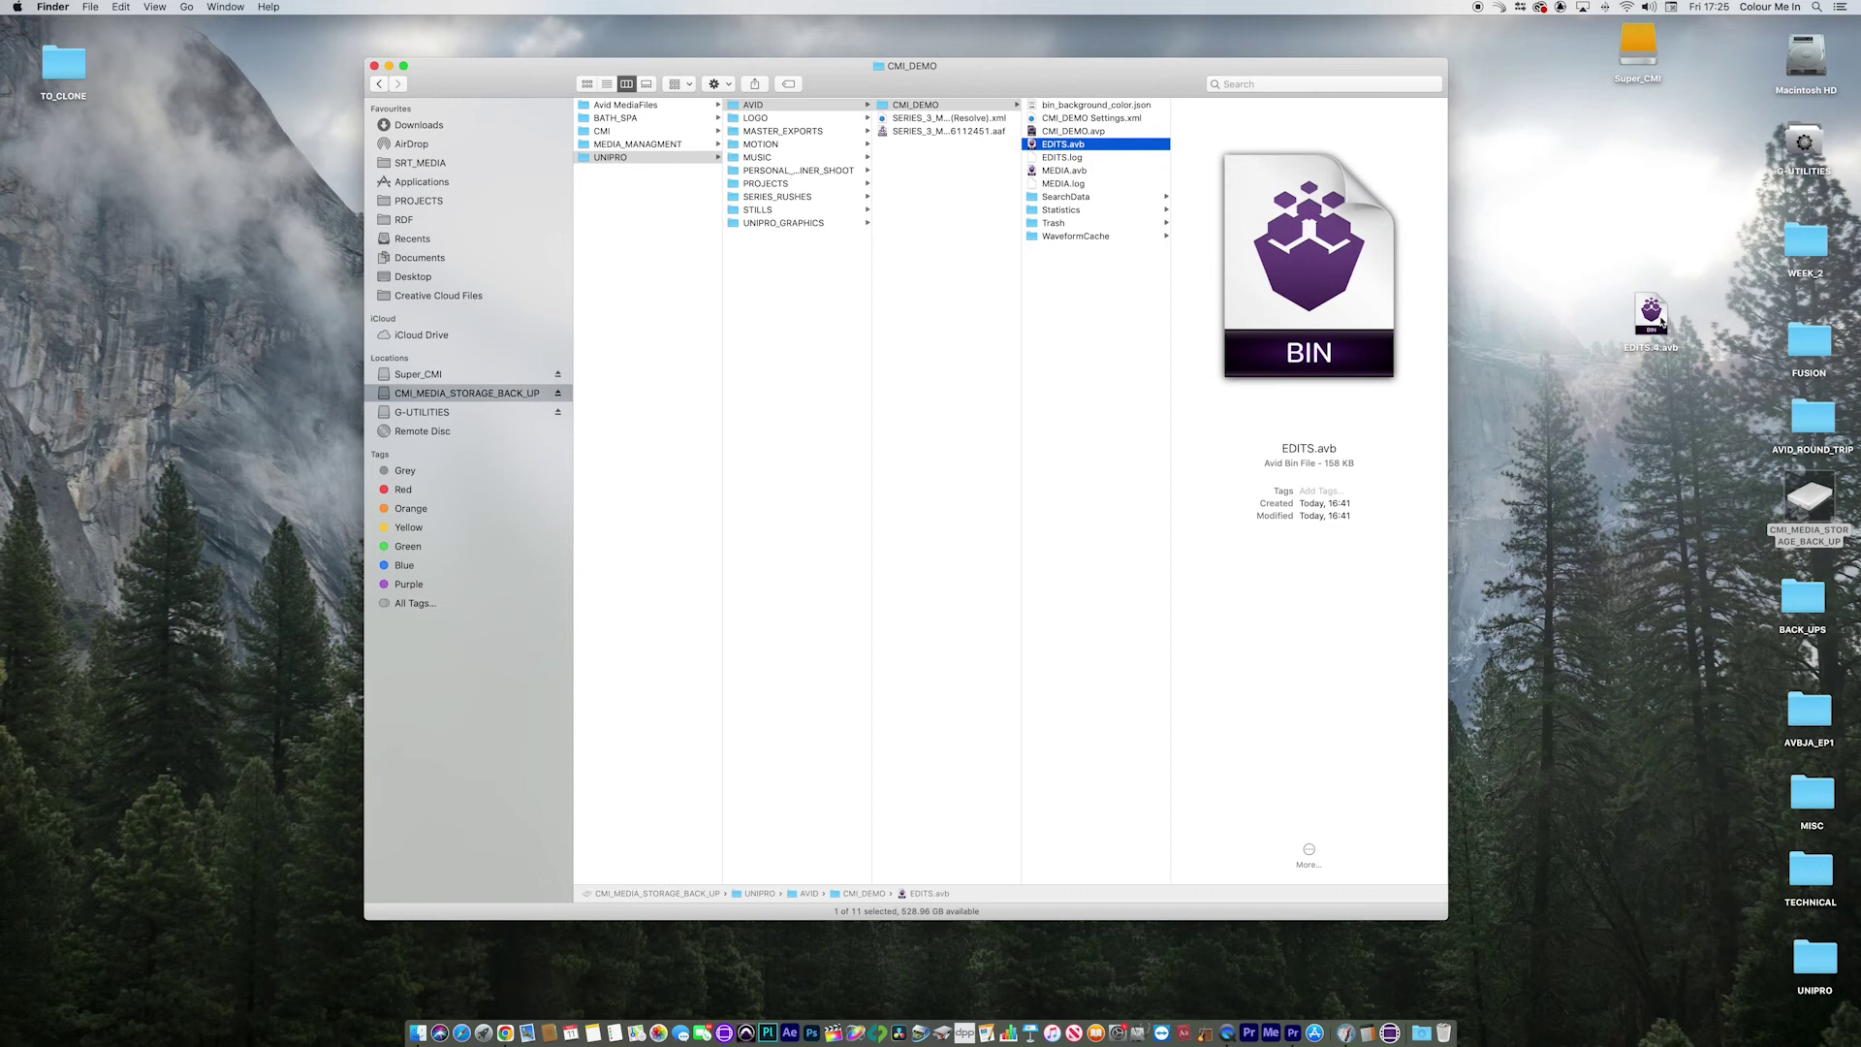
drag(1661, 322, 1114, 319)
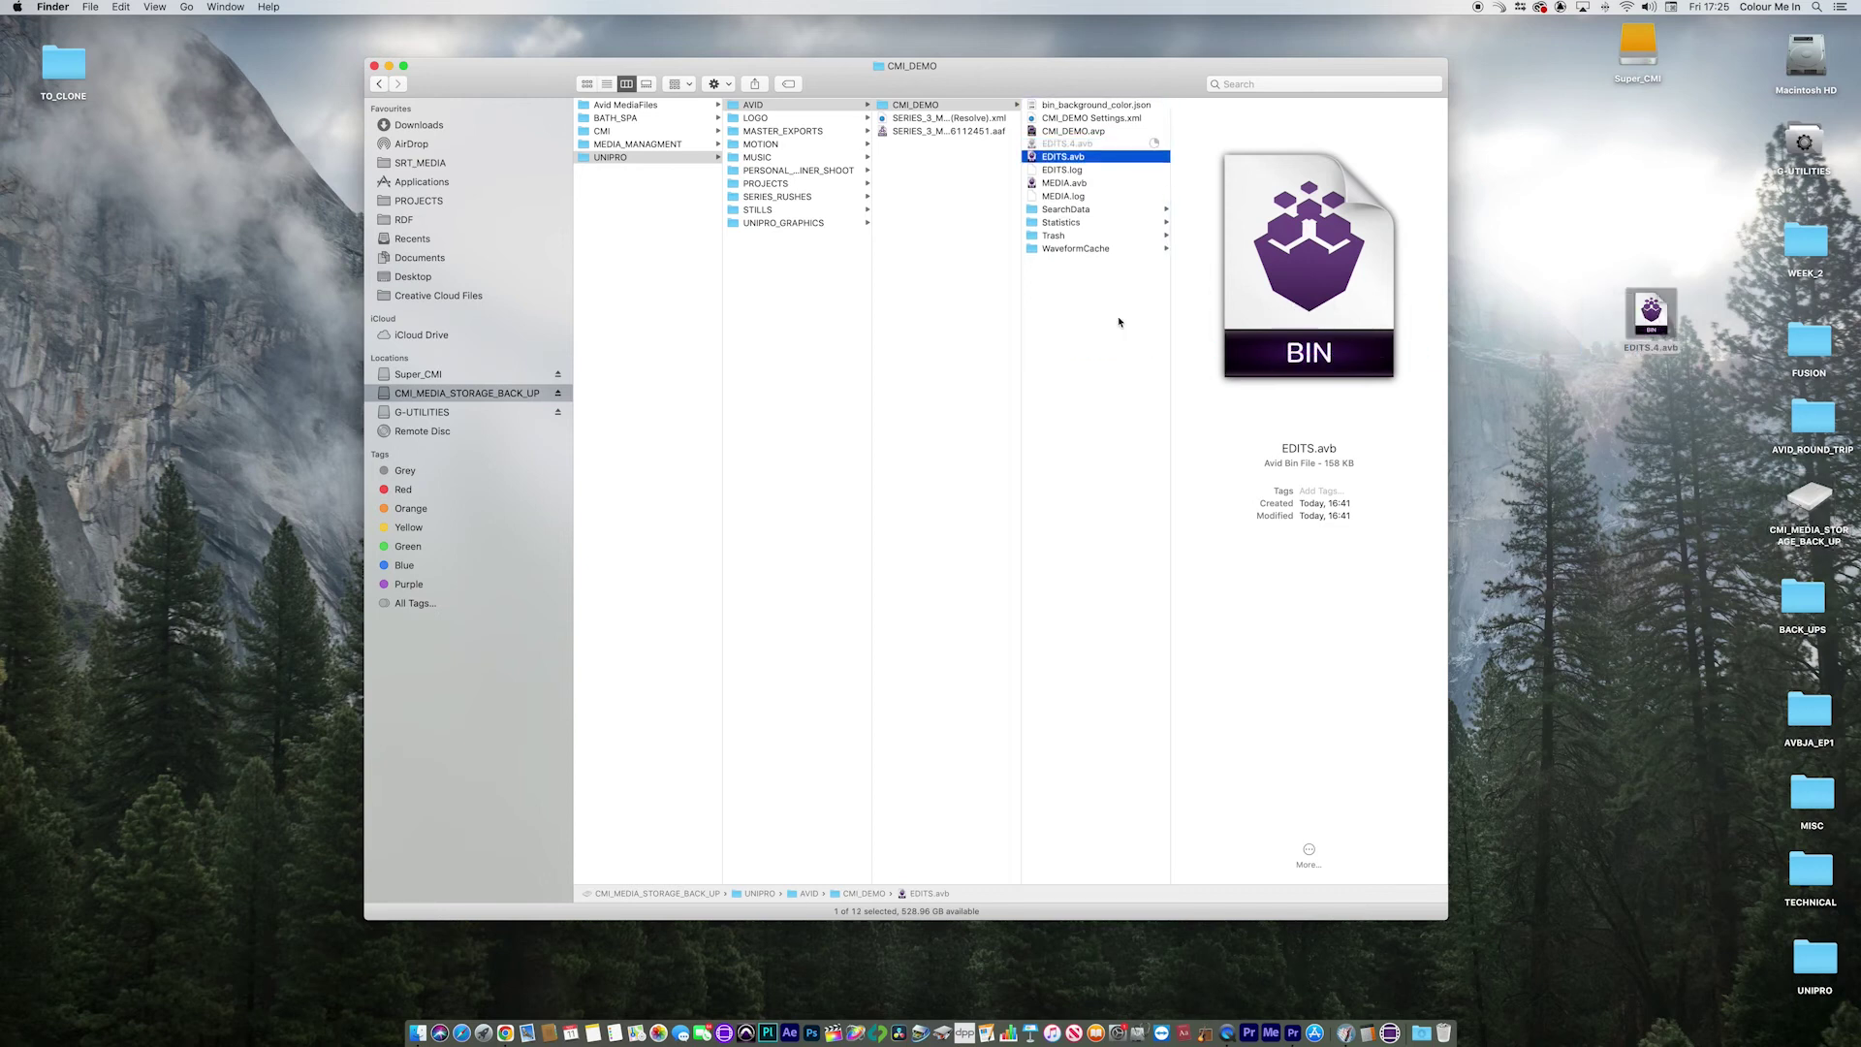
click(375, 68)
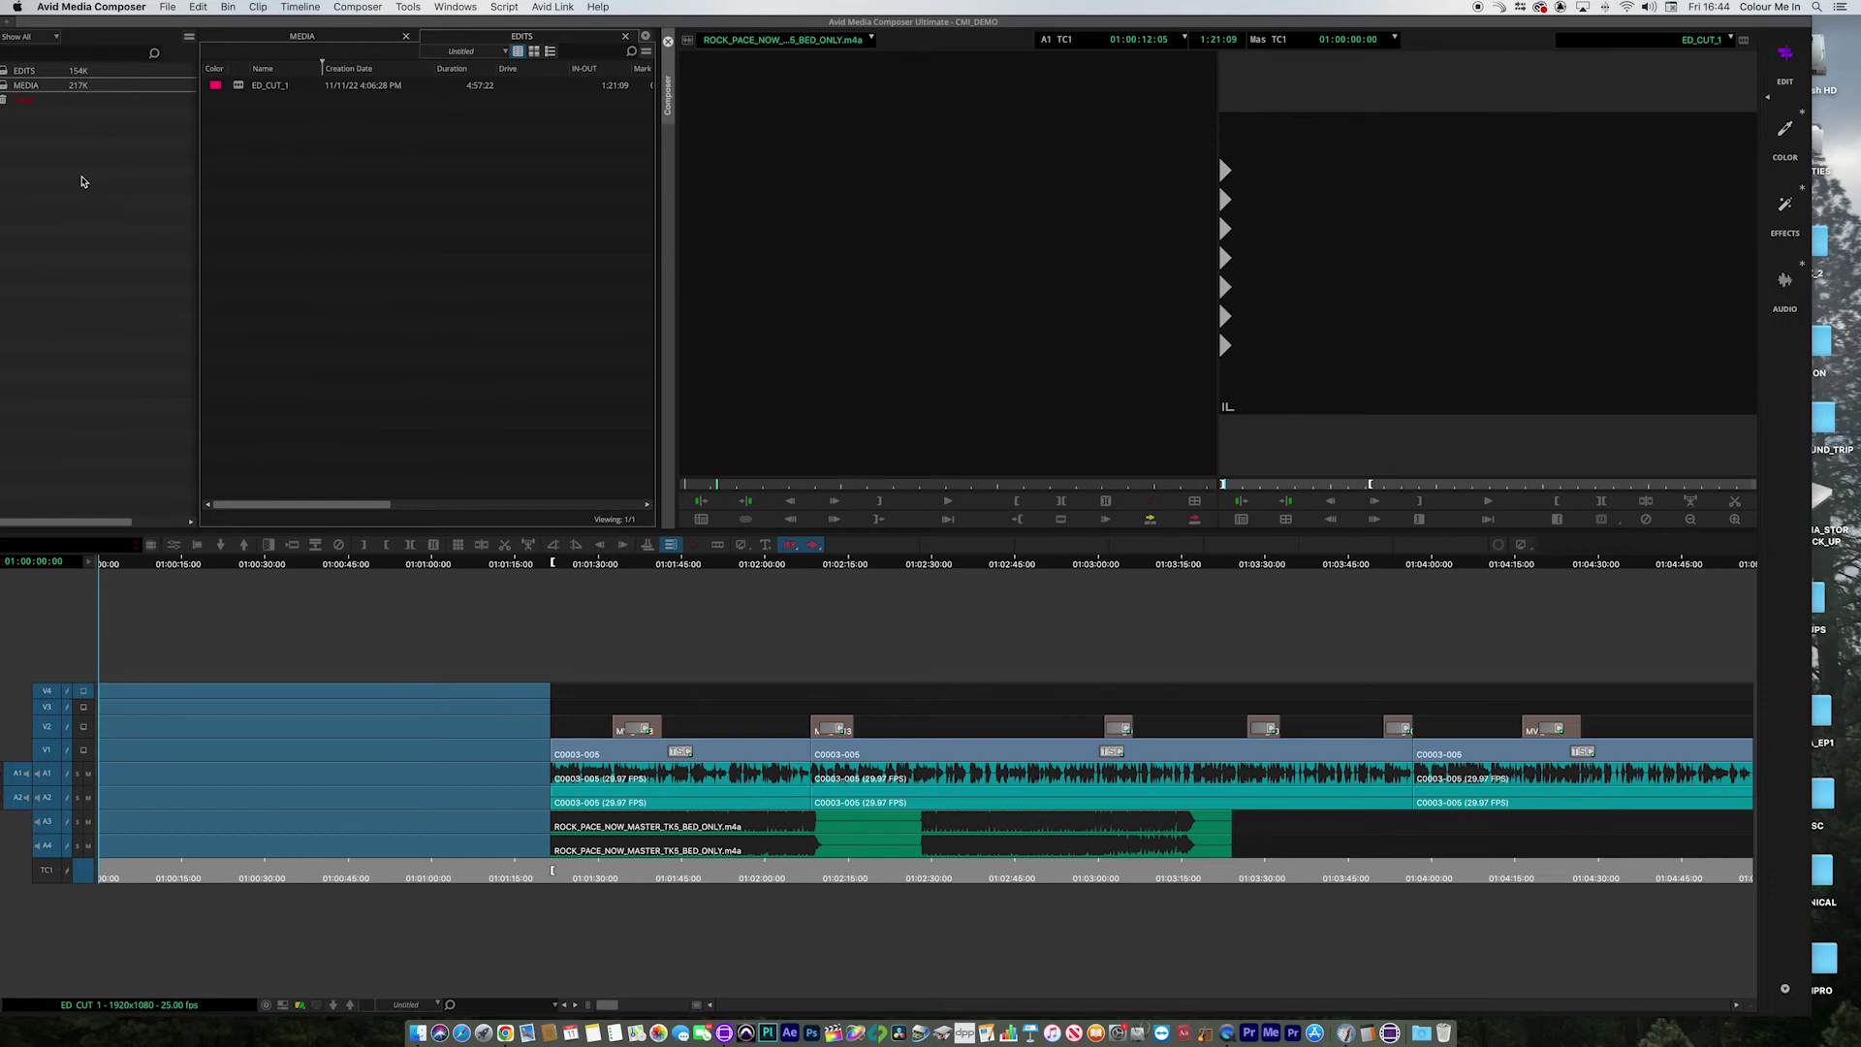
- Save the project so EDITS.4 appears in the Bins list, then dismiss its open error
key(super+s)
click(20, 85)
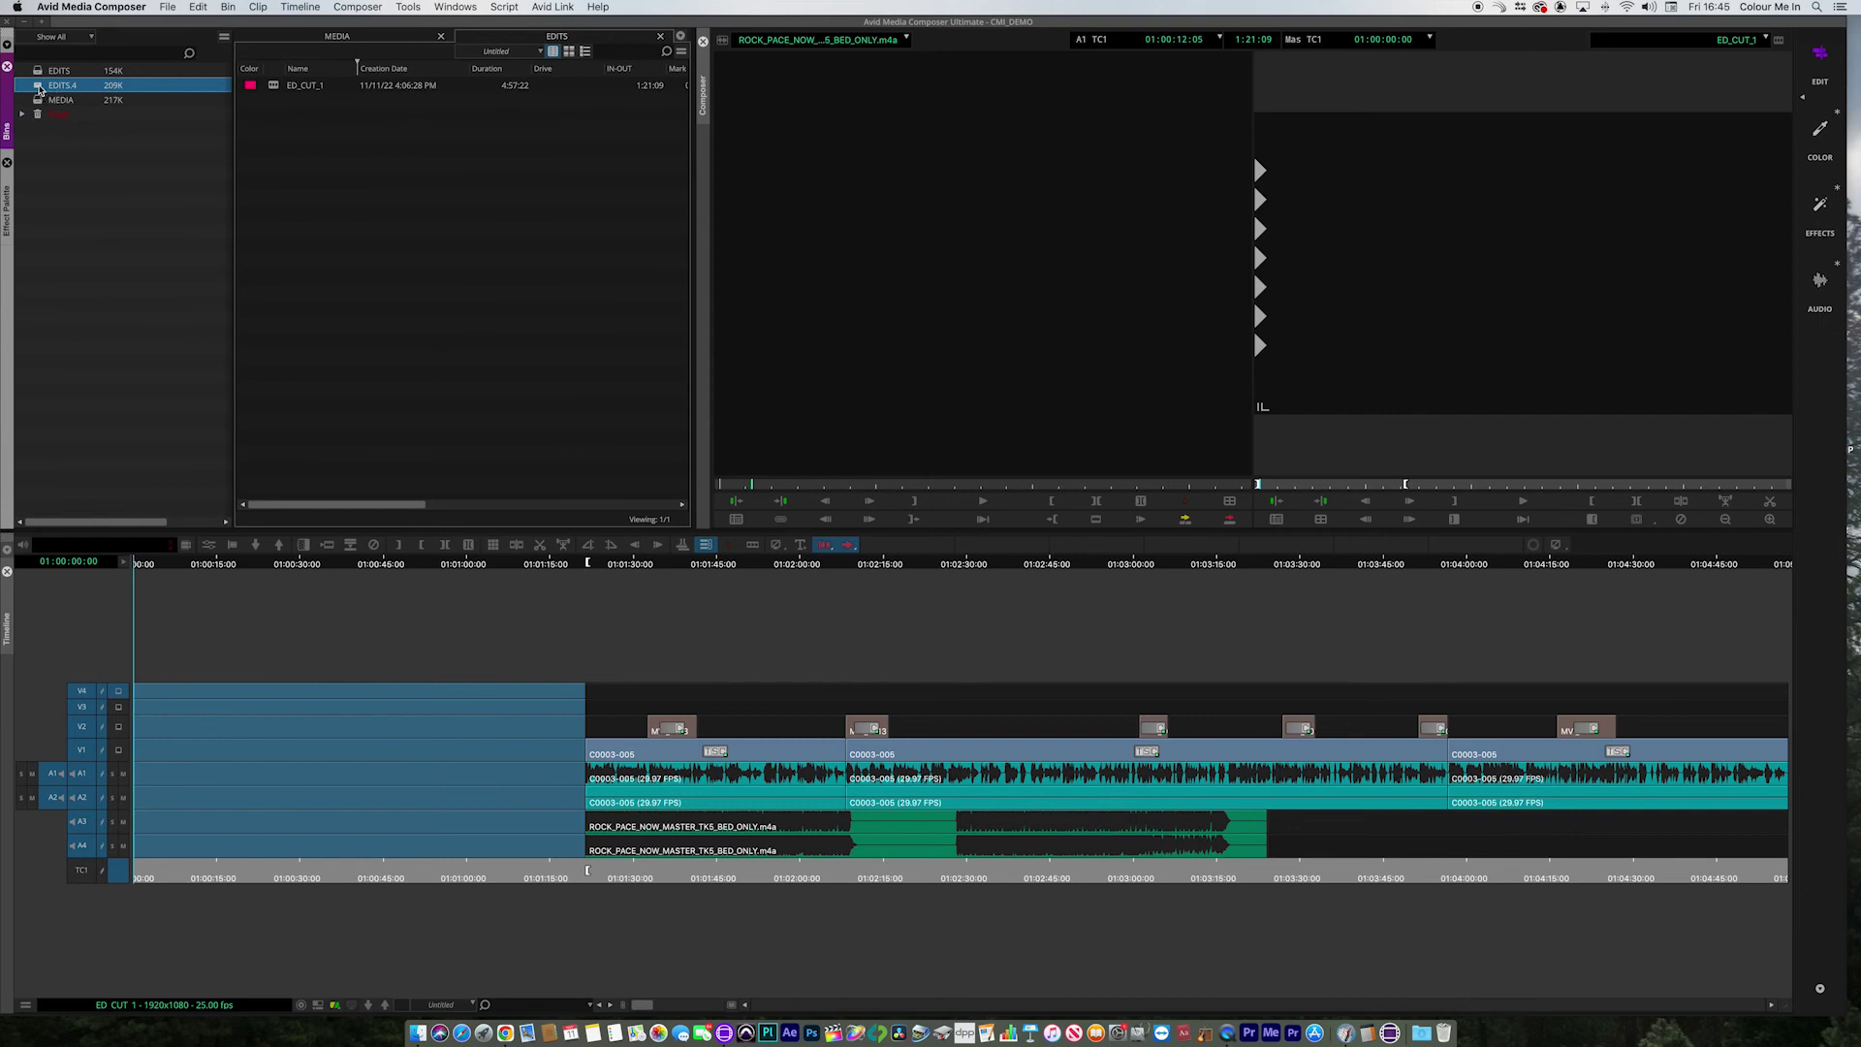
double_click(49, 86)
click(906, 539)
- Close the EDITS bin, open EDITS.4 and load its ED_CUT_1, scrubbing to 01:00:37:20
click(661, 39)
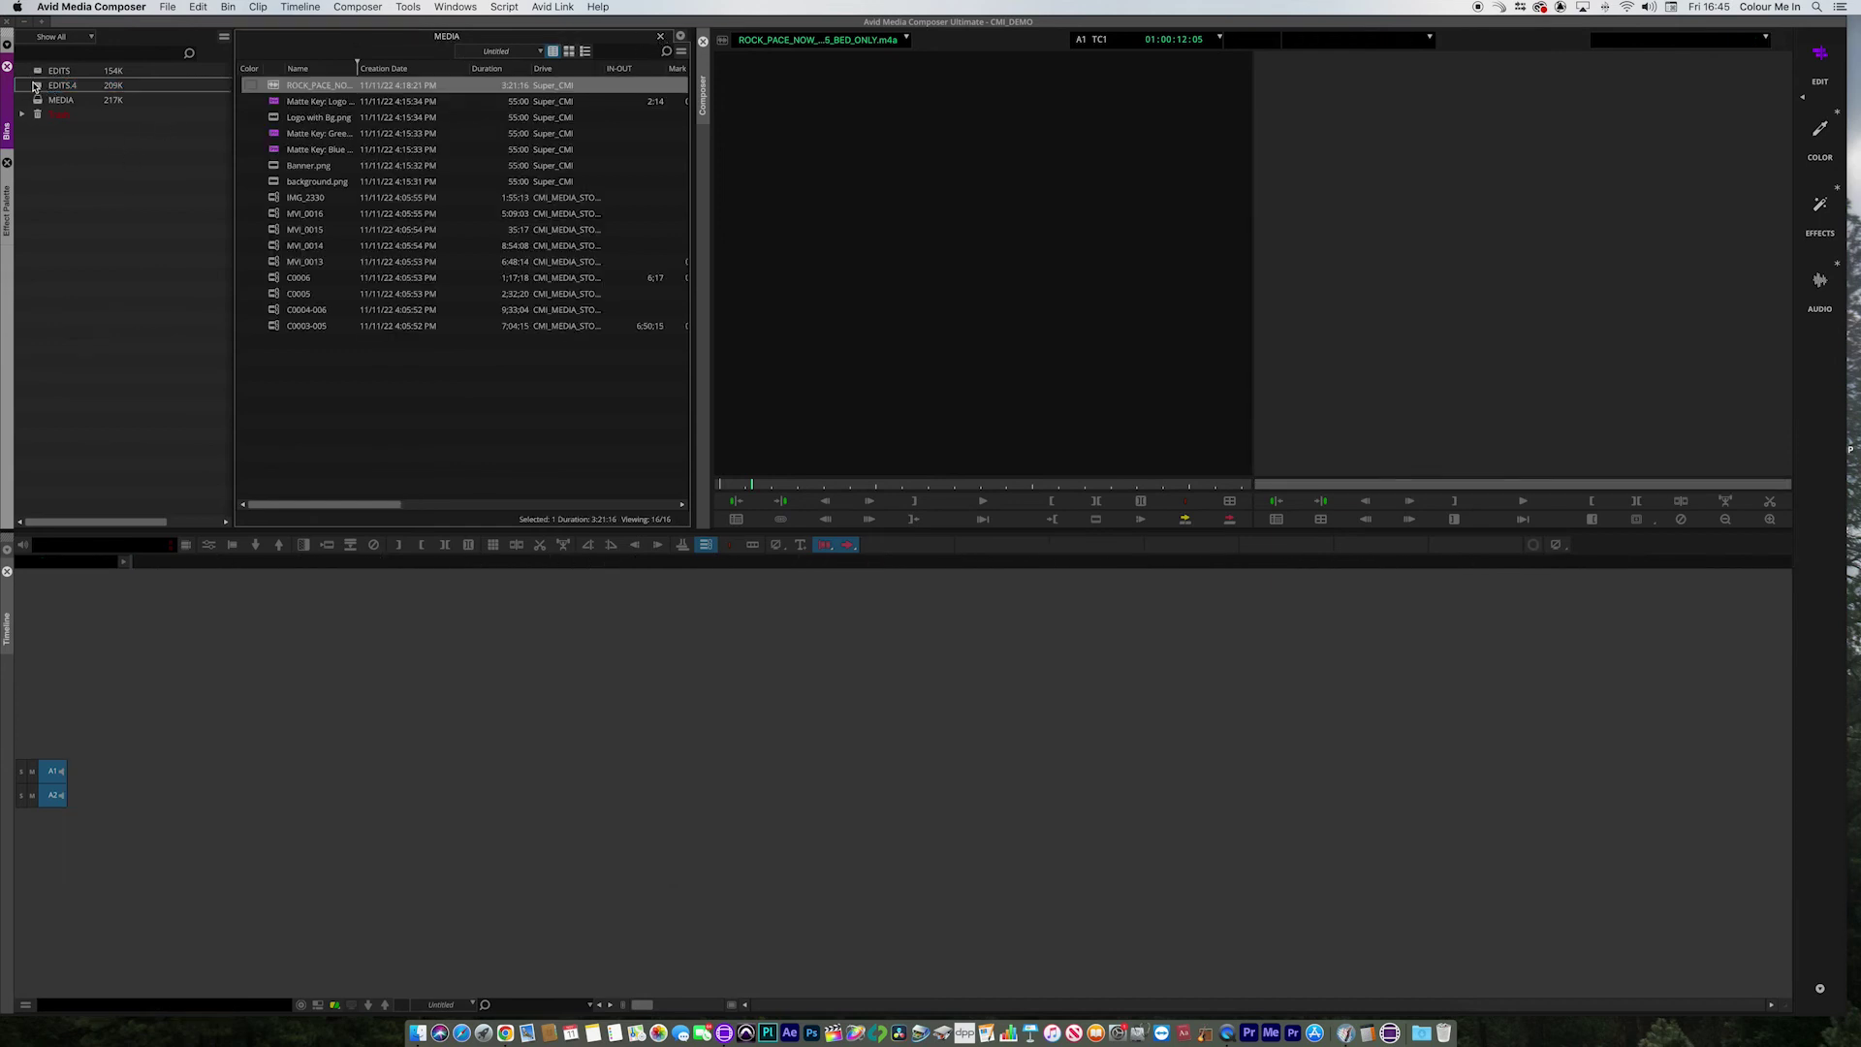
double_click(37, 89)
double_click(275, 88)
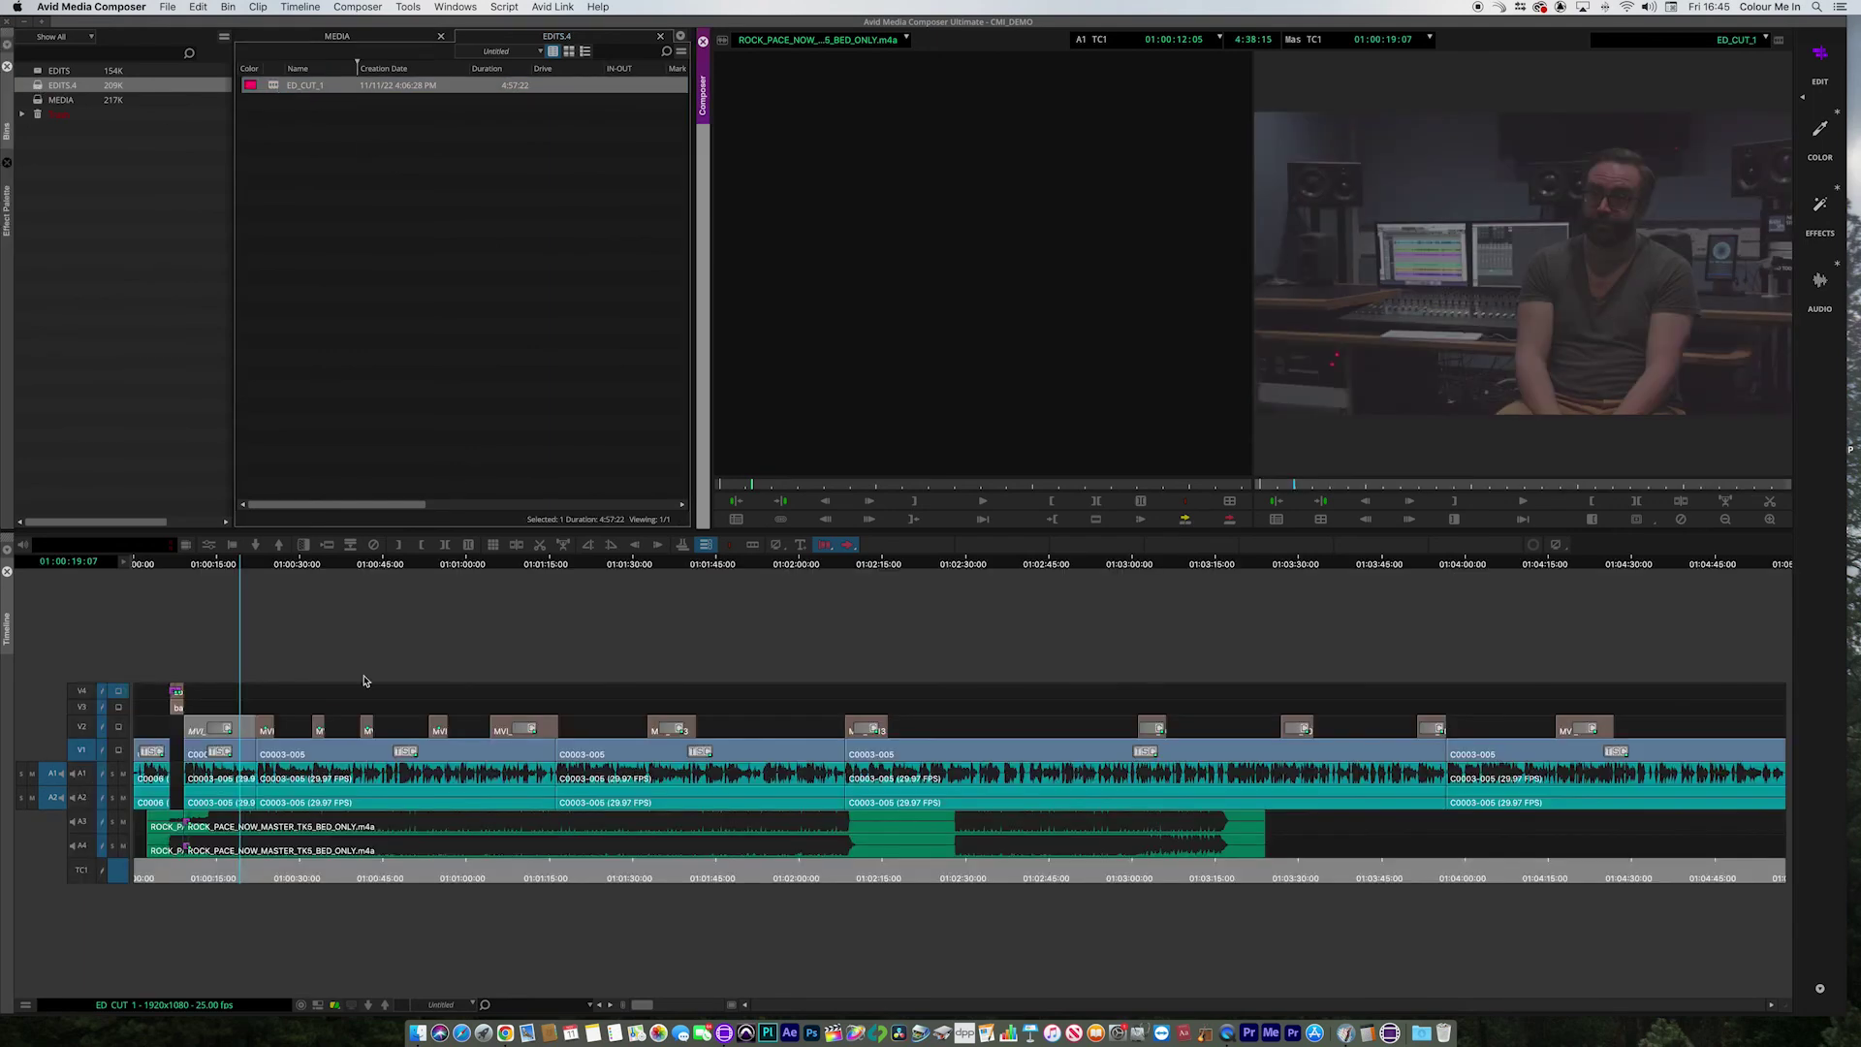
drag(355, 879, 339, 880)
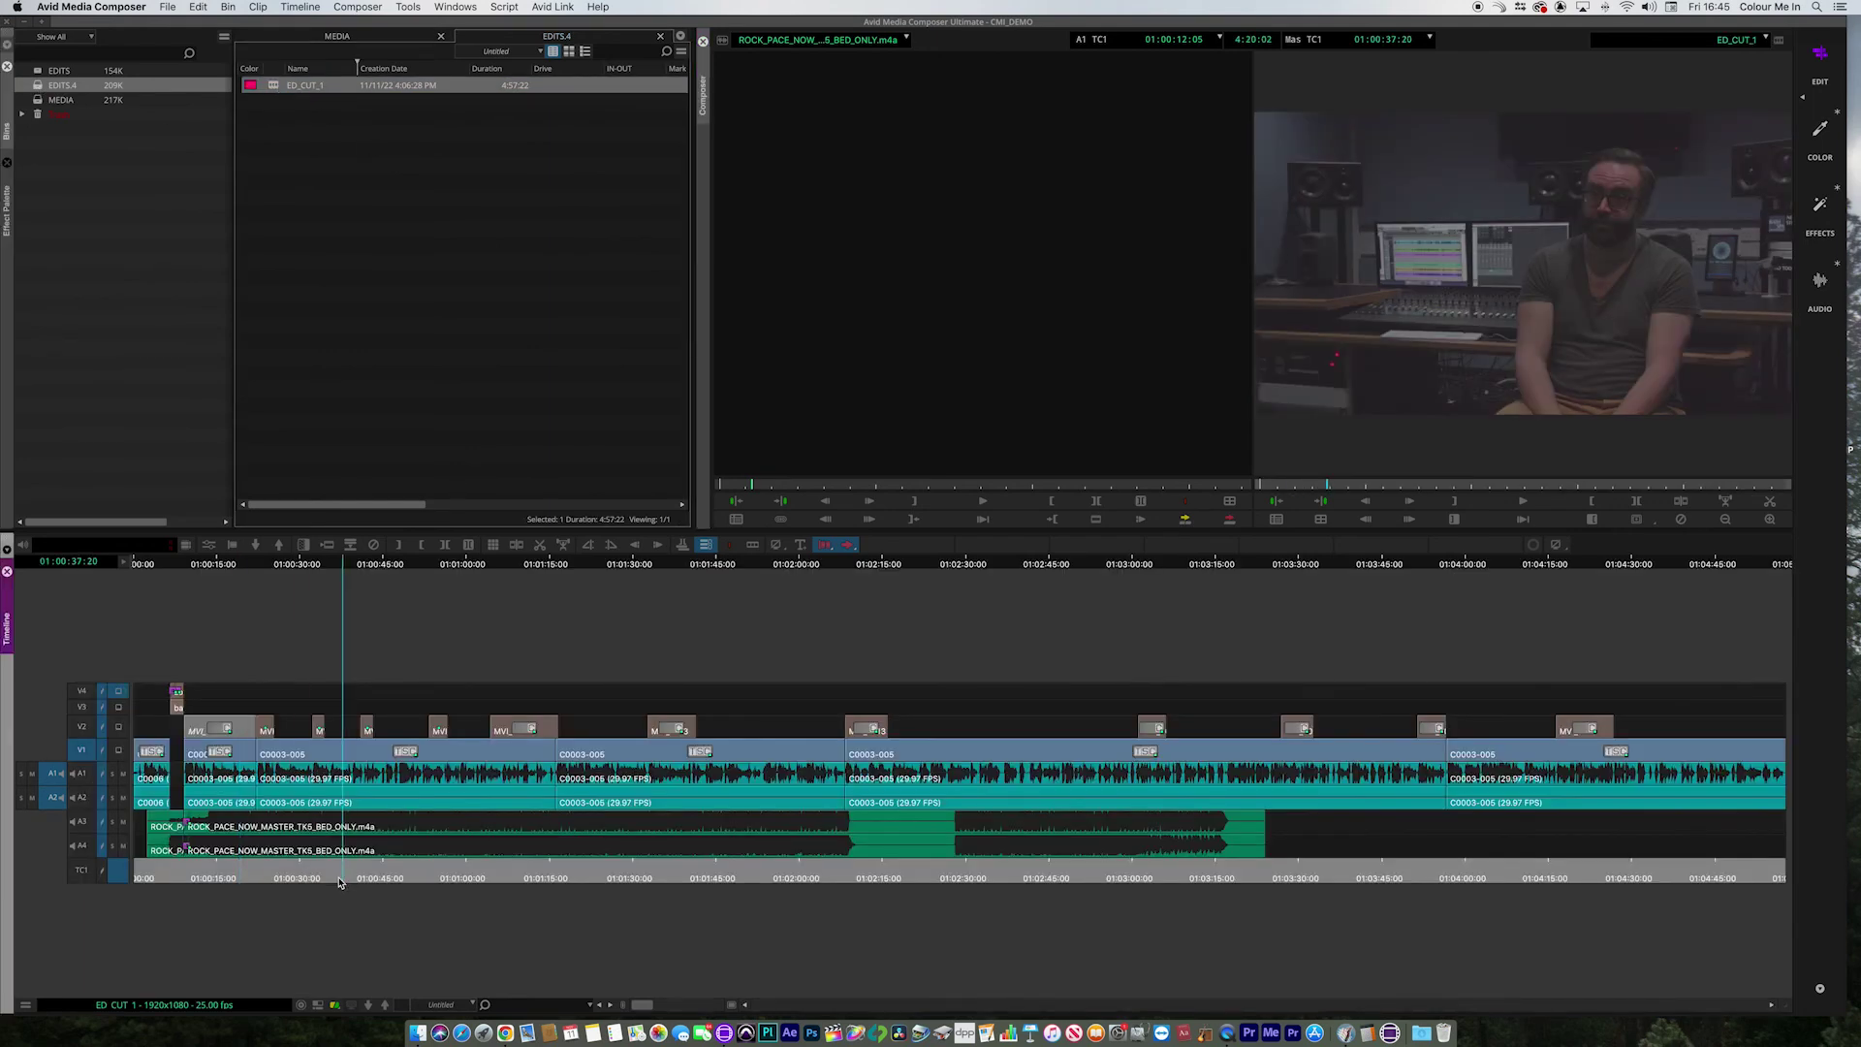